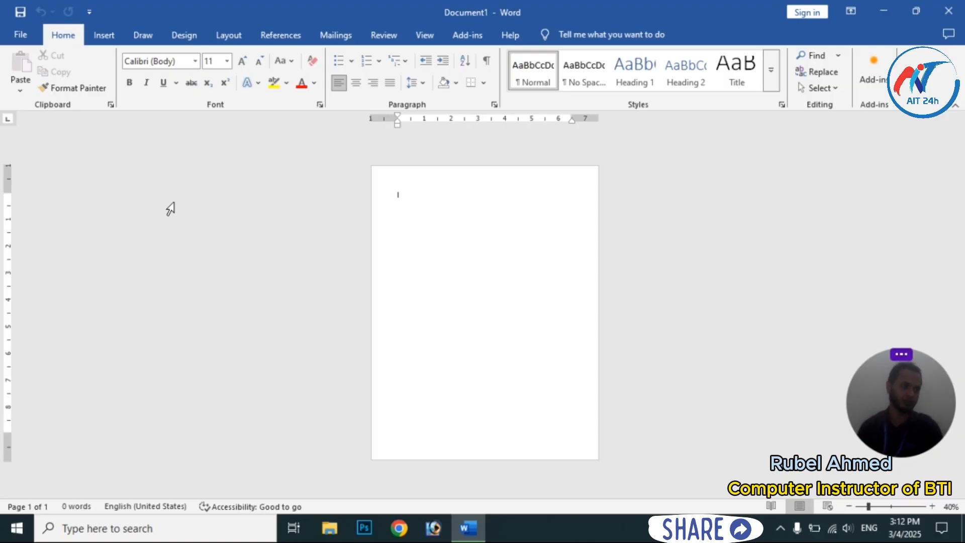
Set the paragraph spacing after to 0 pt
click(229, 35)
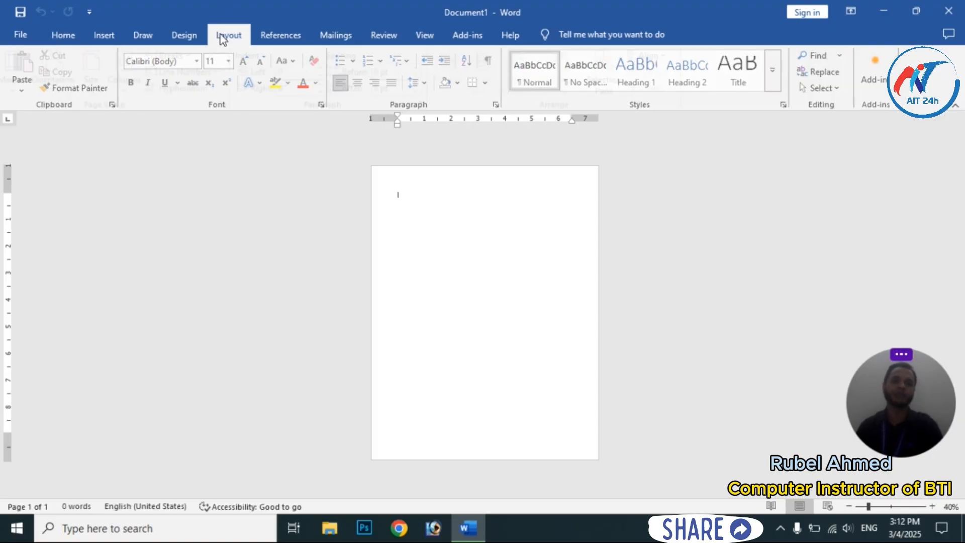
click(400, 88)
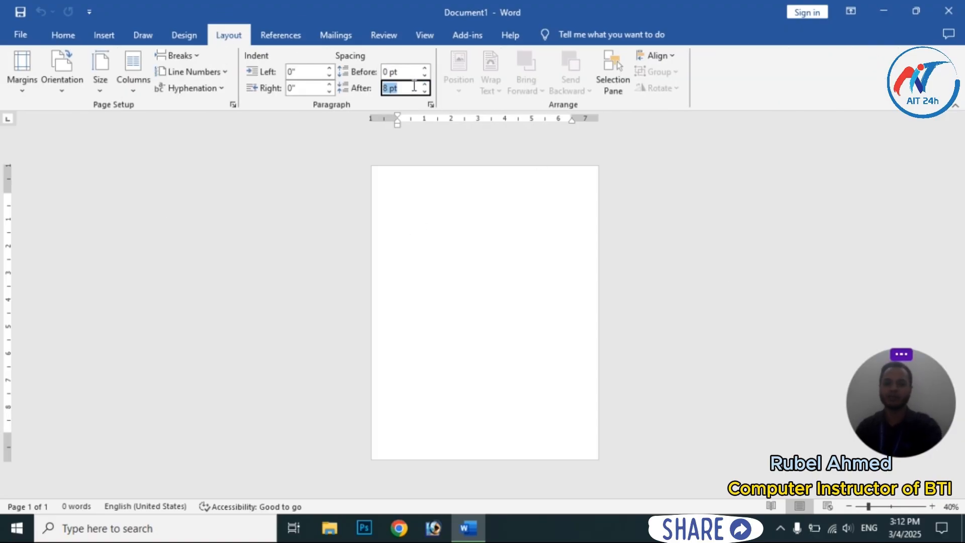
text(0)
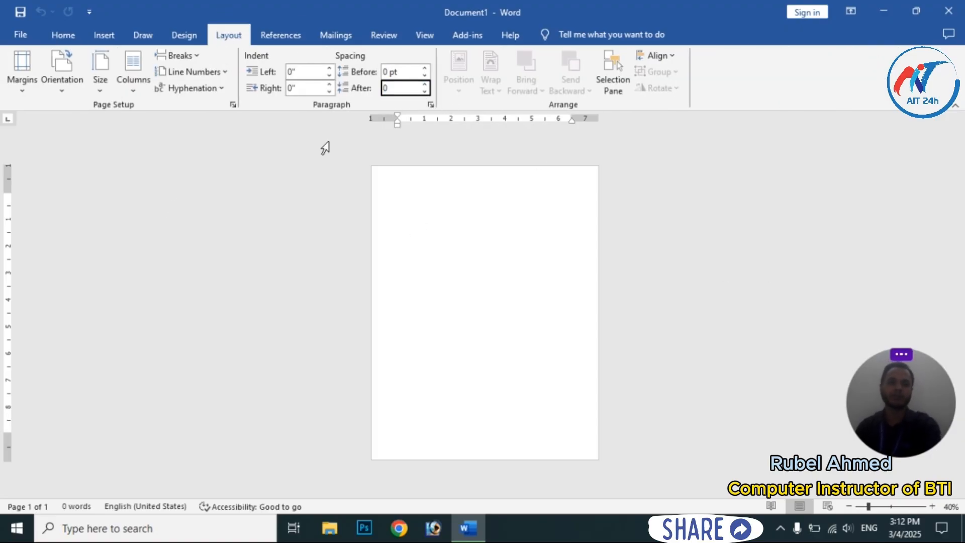
Set the paper size to A4 210 x 297 mm for the whole document
click(232, 105)
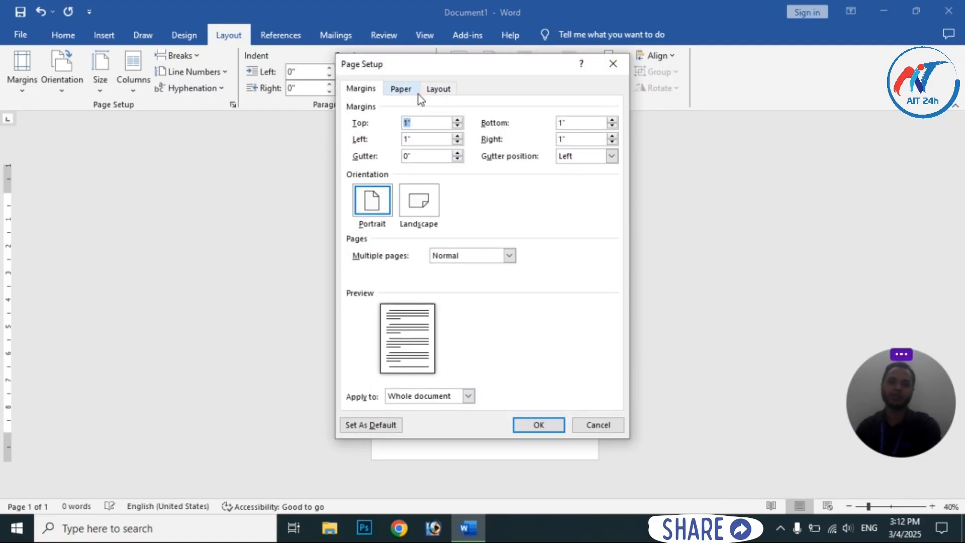
click(407, 90)
click(475, 125)
scroll(382, 150, up, 5)
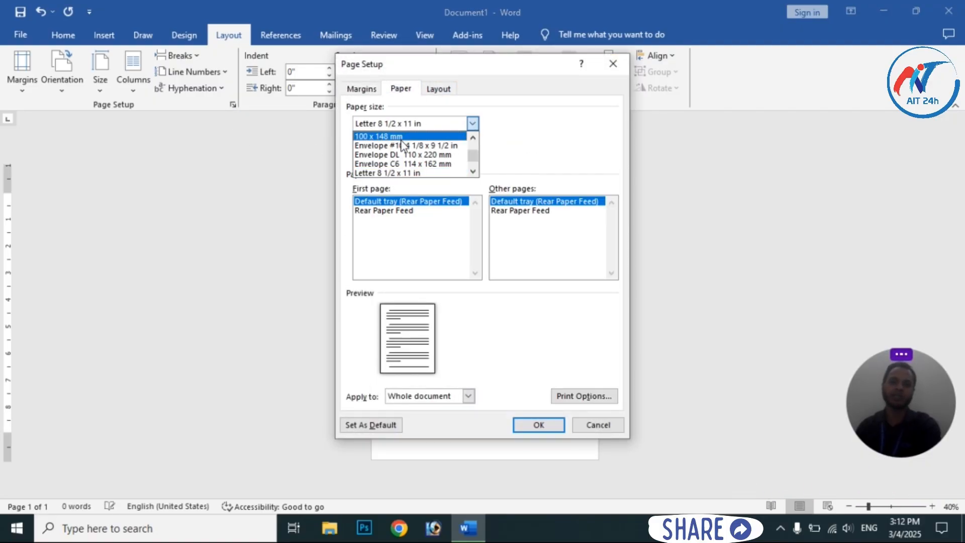
click(374, 137)
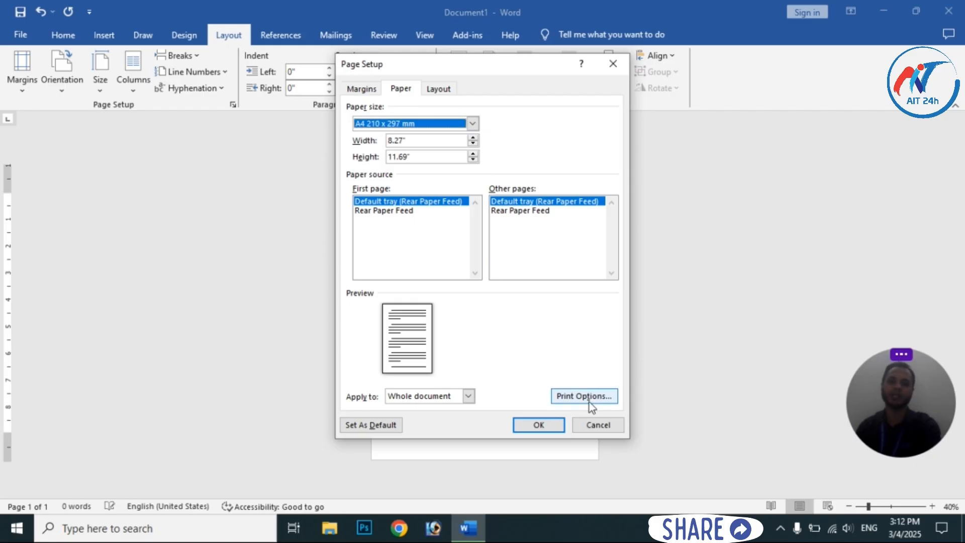
click(549, 431)
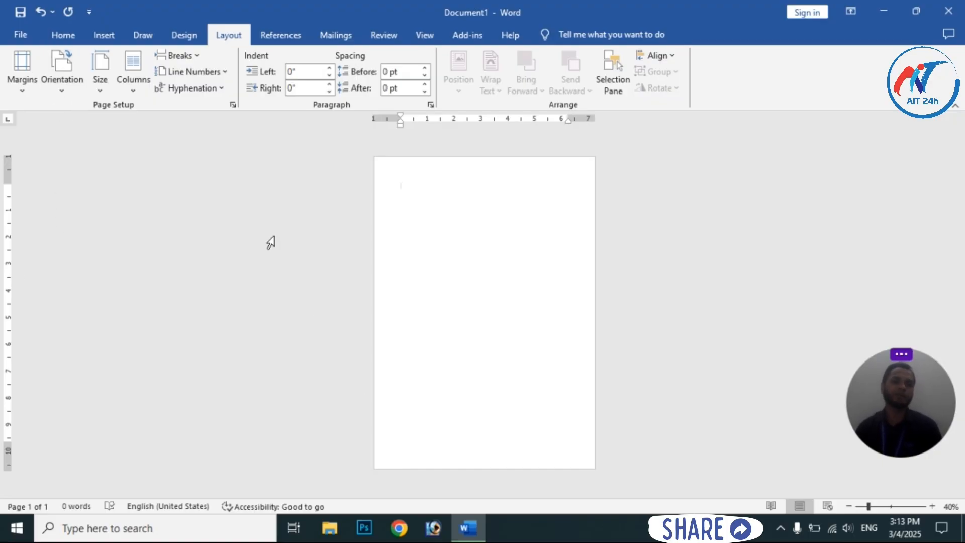
Browse the built-in cover page designs for ideas without inserting one
click(105, 35)
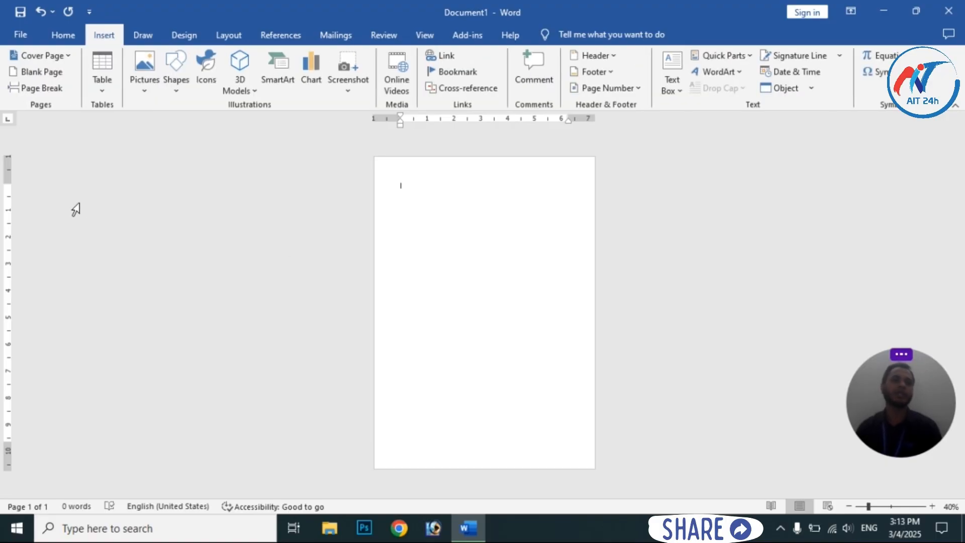
click(67, 62)
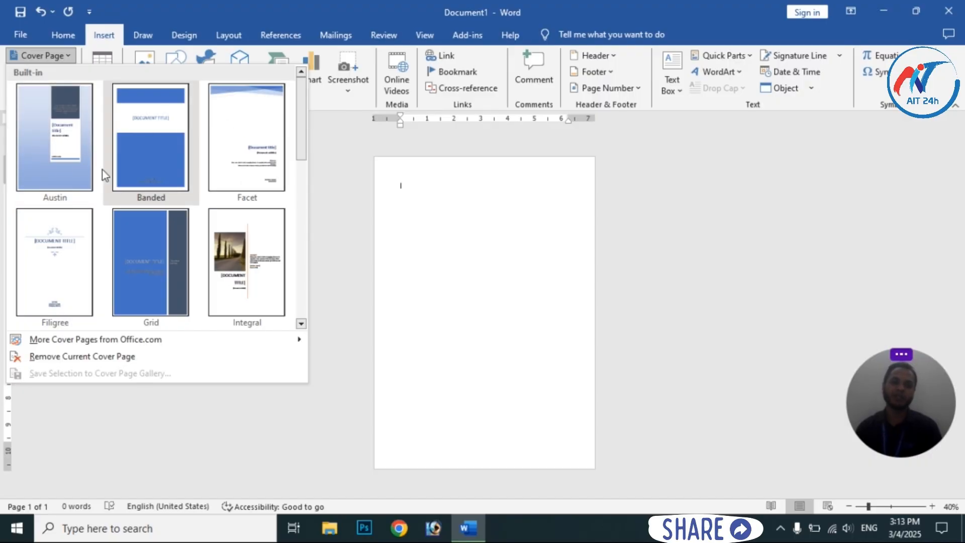
click(301, 324)
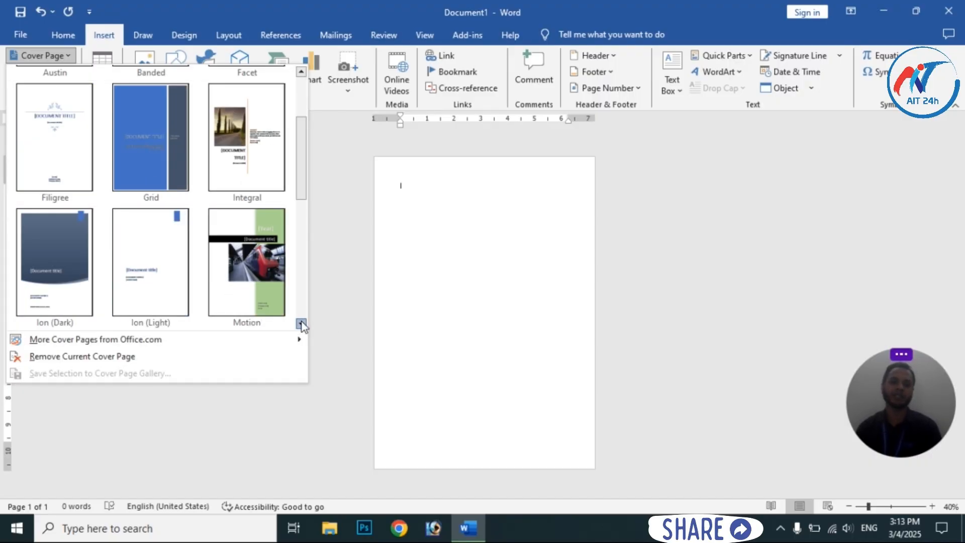
click(301, 323)
click(301, 324)
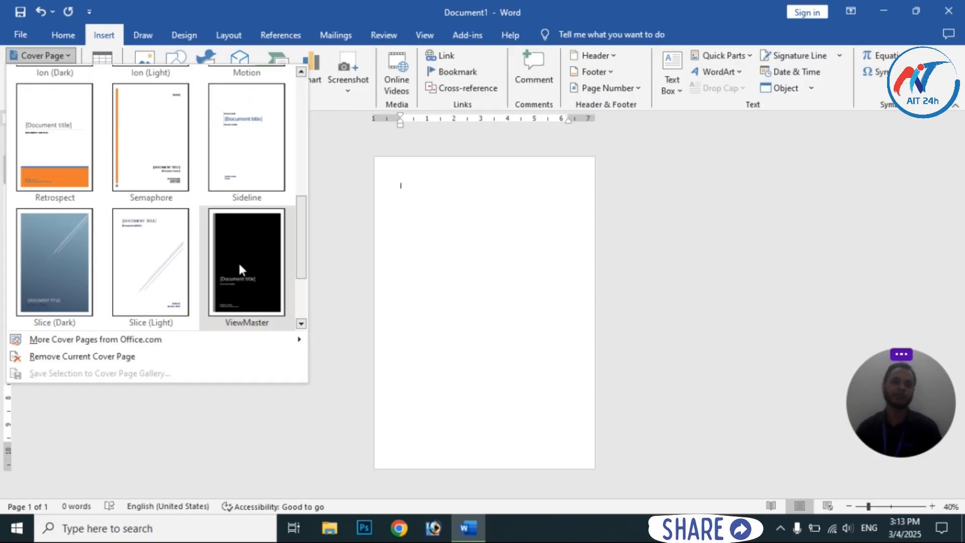
click(303, 327)
drag(304, 291, 311, 109)
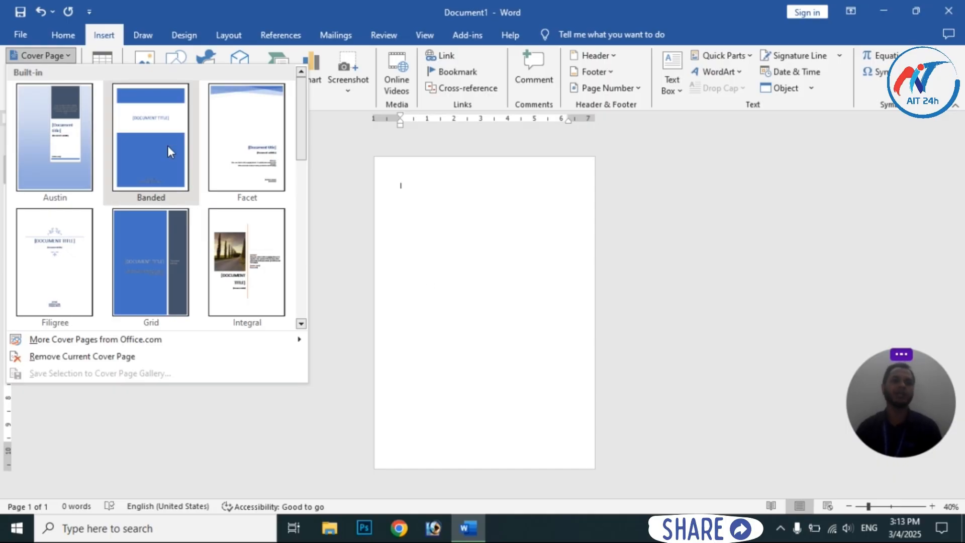
click(433, 266)
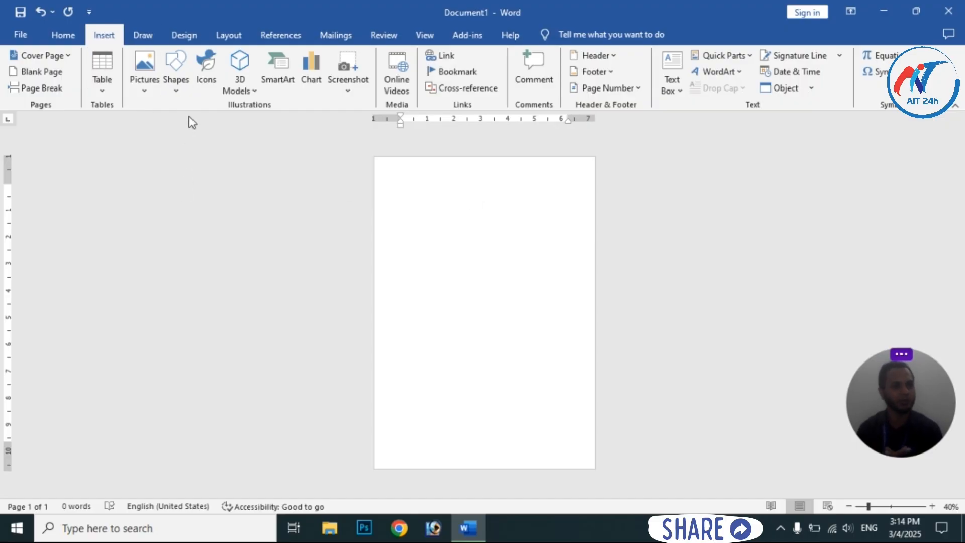
Insert a 1" by 1" right triangle near the lower-left corner of the page
click(180, 95)
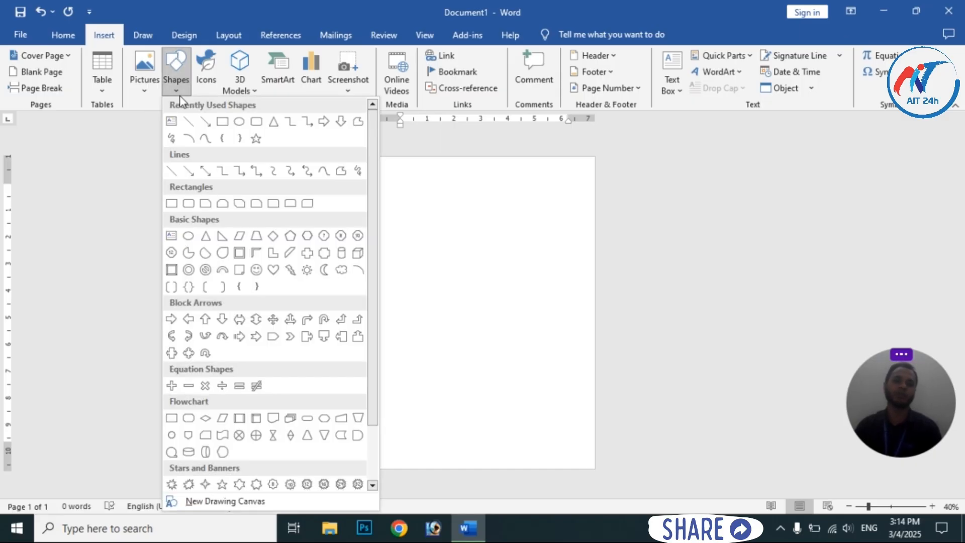
click(222, 236)
click(382, 457)
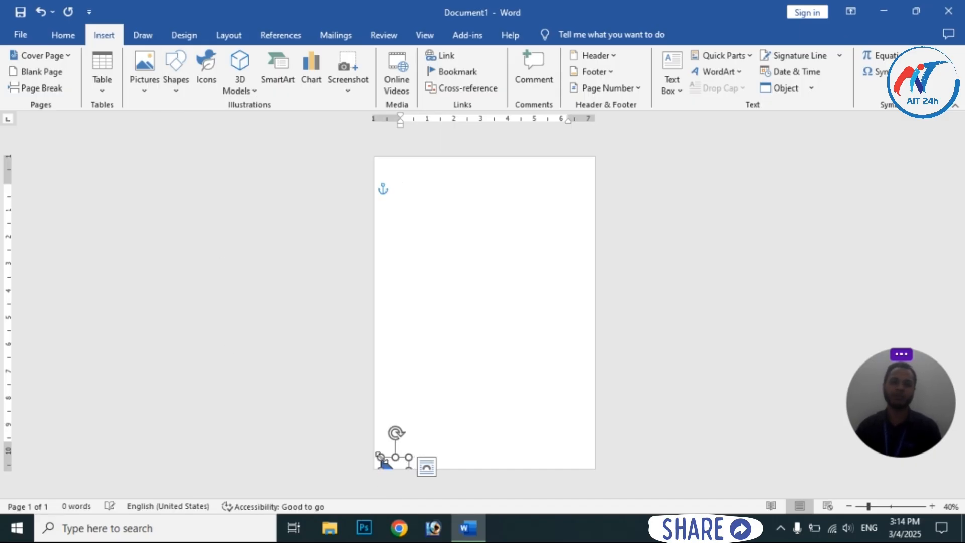
mouse_move(398, 460)
mouse_down()
mouse_move(394, 442)
mouse_move(380, 459)
mouse_move(388, 451)
mouse_up()
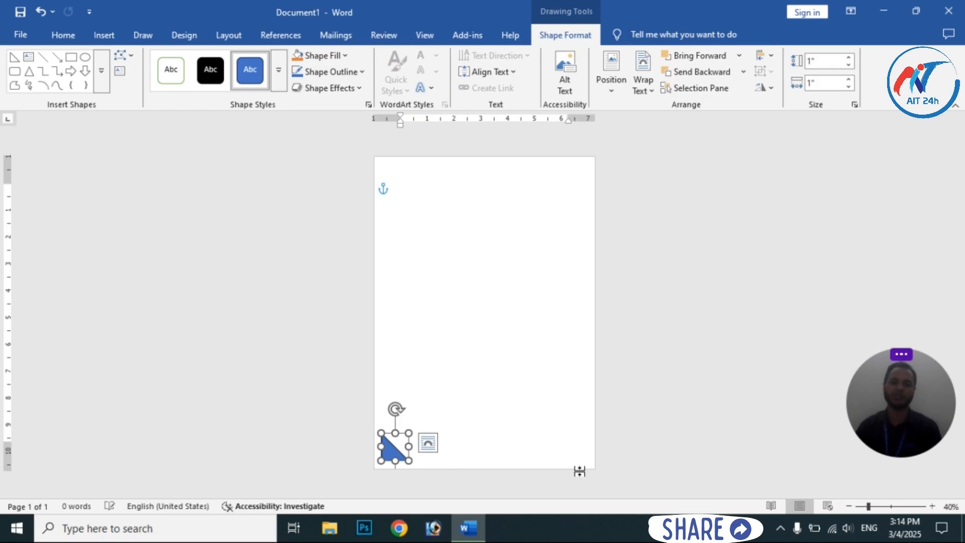
Remove the outline from the blue right triangle
click(933, 507)
click(933, 507)
click(933, 507)
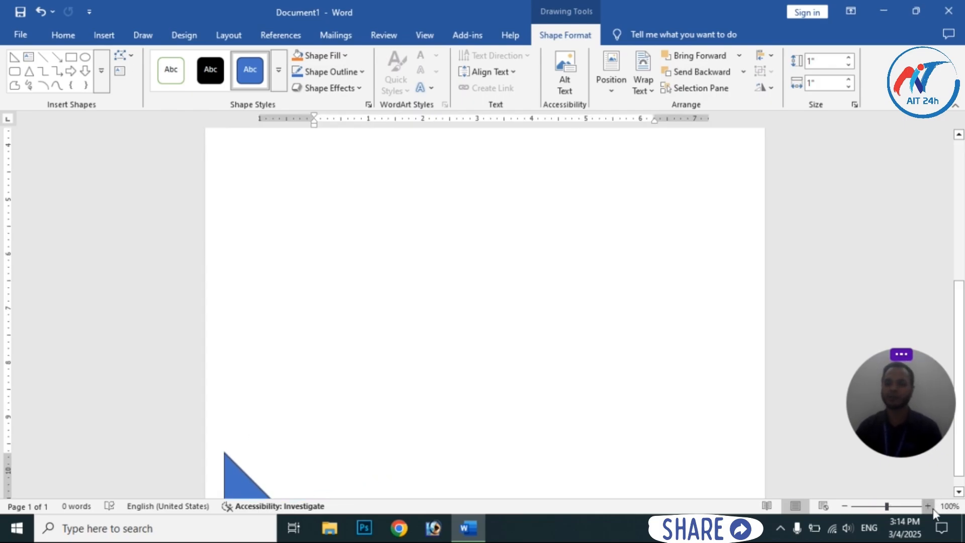
click(933, 507)
click(933, 506)
scroll(183, 345, down, 1)
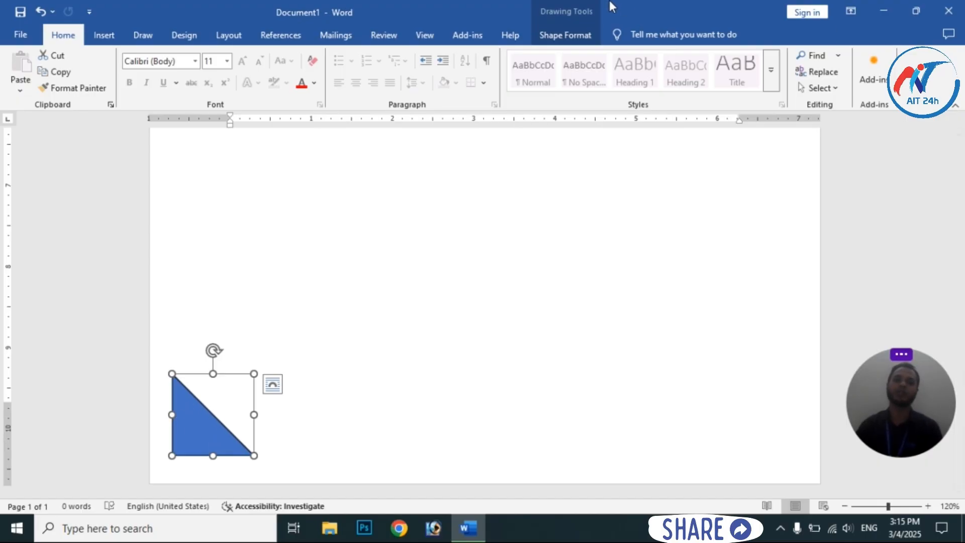
click(563, 36)
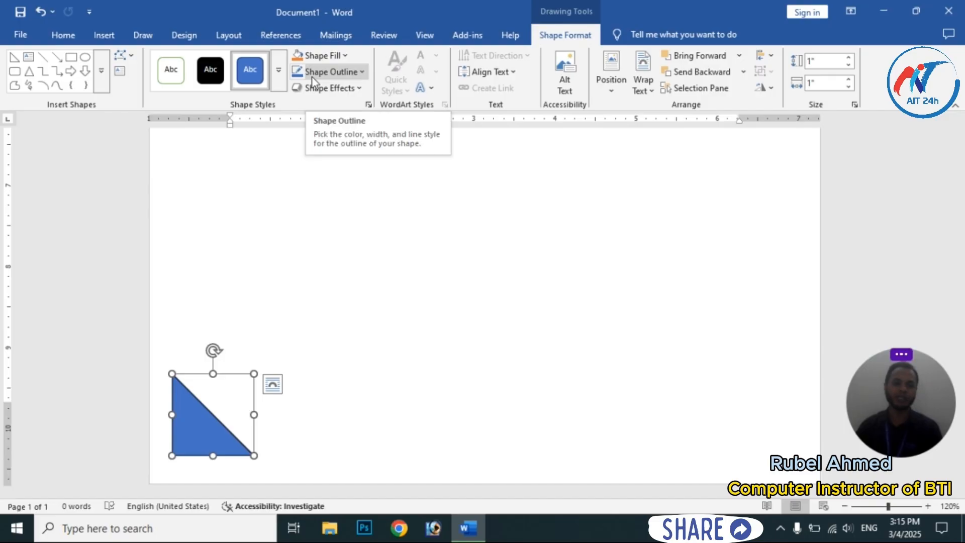
click(362, 71)
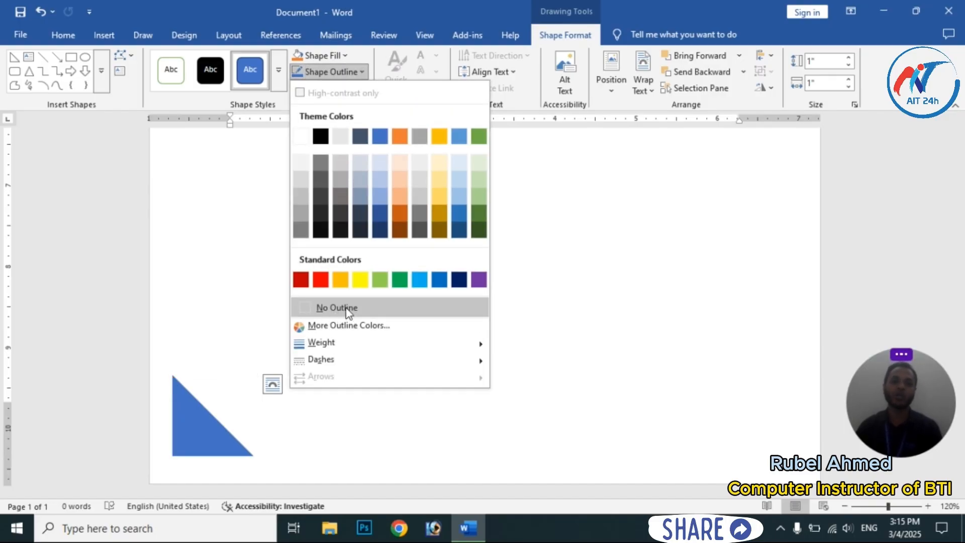
click(336, 308)
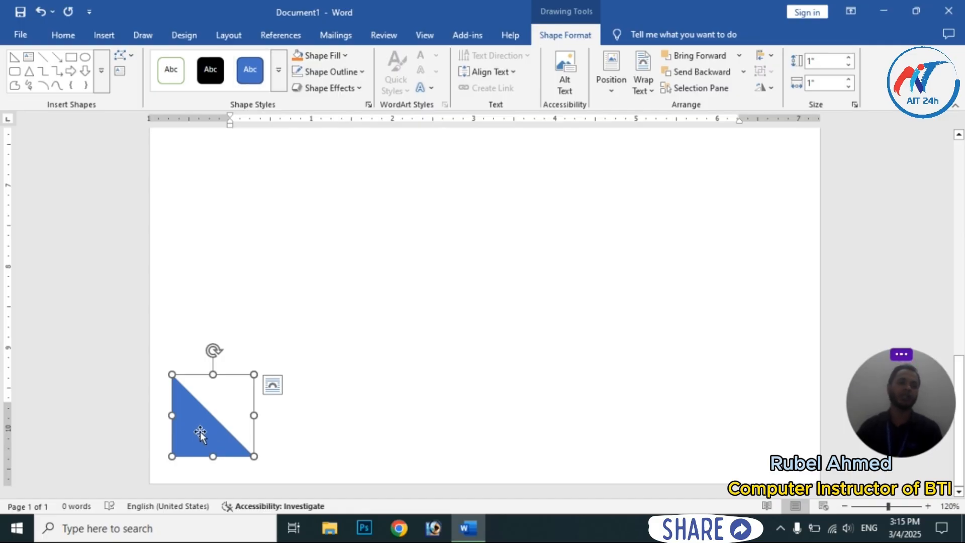
Enlarge the triangle to about 1.63" by 1.63" and fit it into the page's lower-left corner
drag(200, 433, 204, 413)
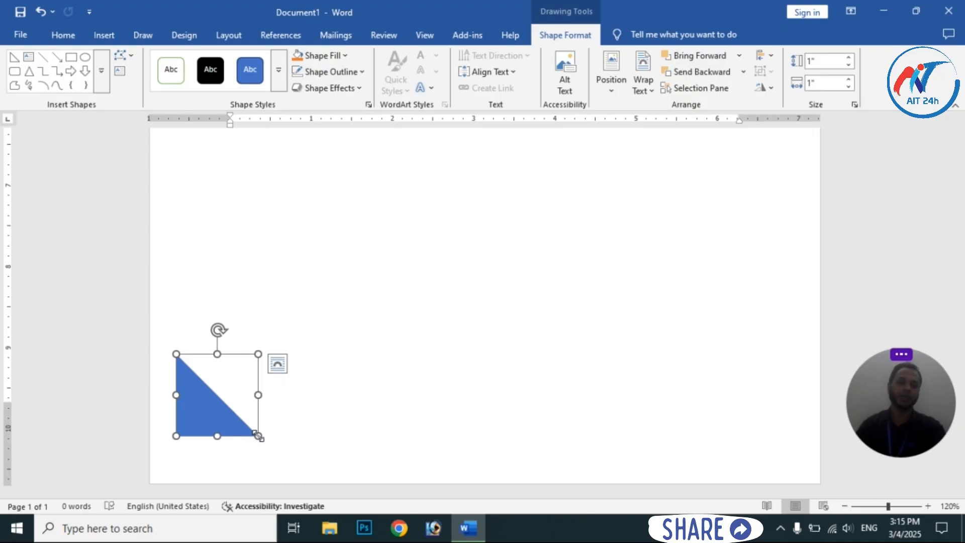
drag(258, 436, 300, 487)
drag(255, 453, 224, 457)
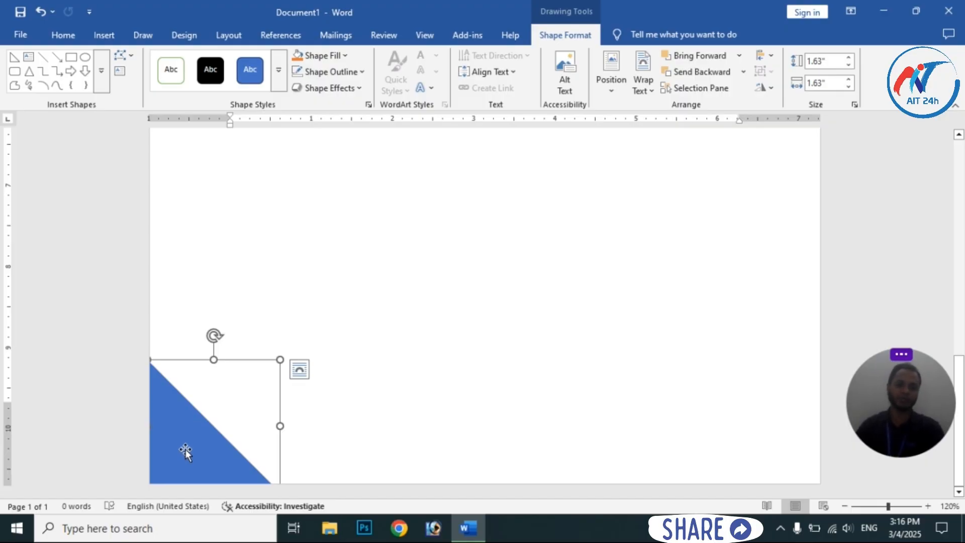
Copy the triangle to the page's lower-right corner and flip the copy horizontally
key(ctrl+z)
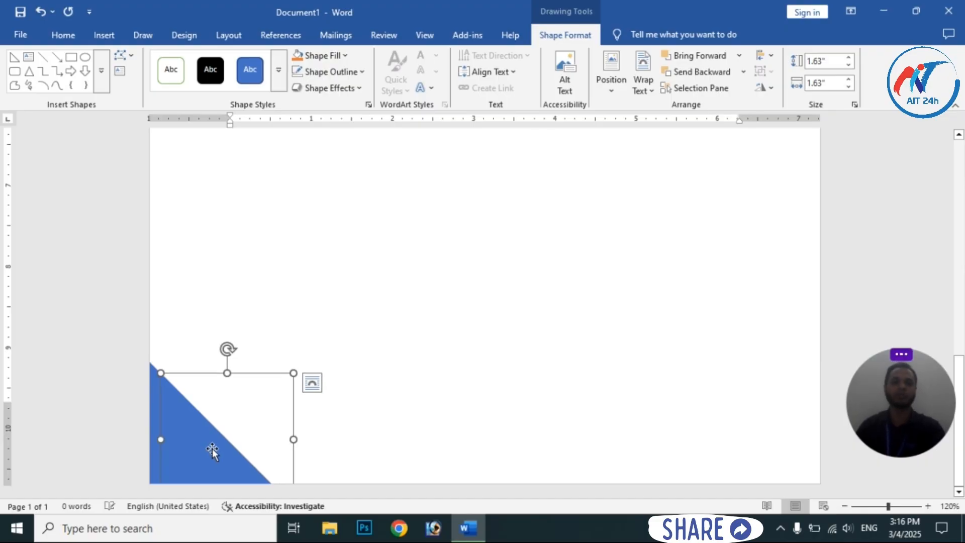
drag(212, 449, 738, 433)
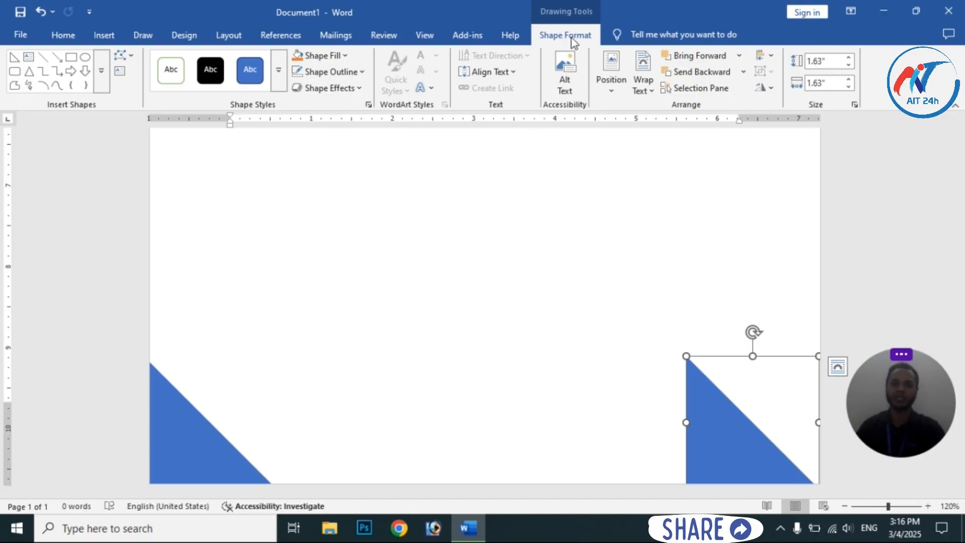
click(771, 87)
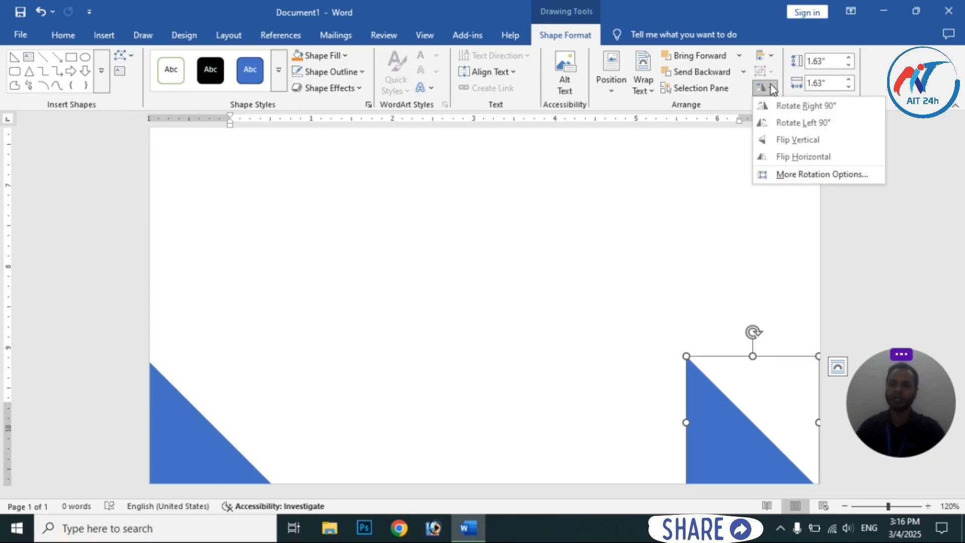
click(808, 158)
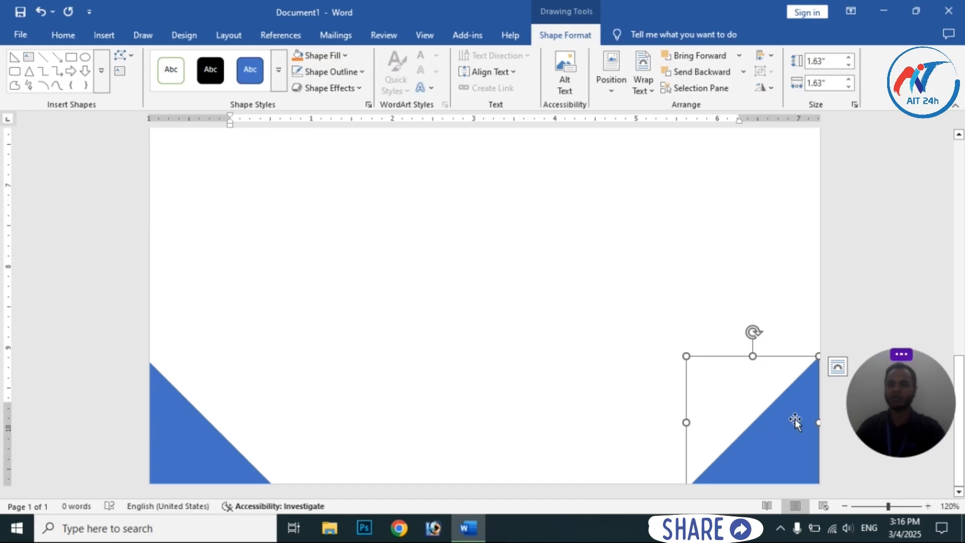
Nudge the flipped triangle sideways until it sits flush against the page's right edge
key(Right)
key(Right)
key(Right)
key(Right)
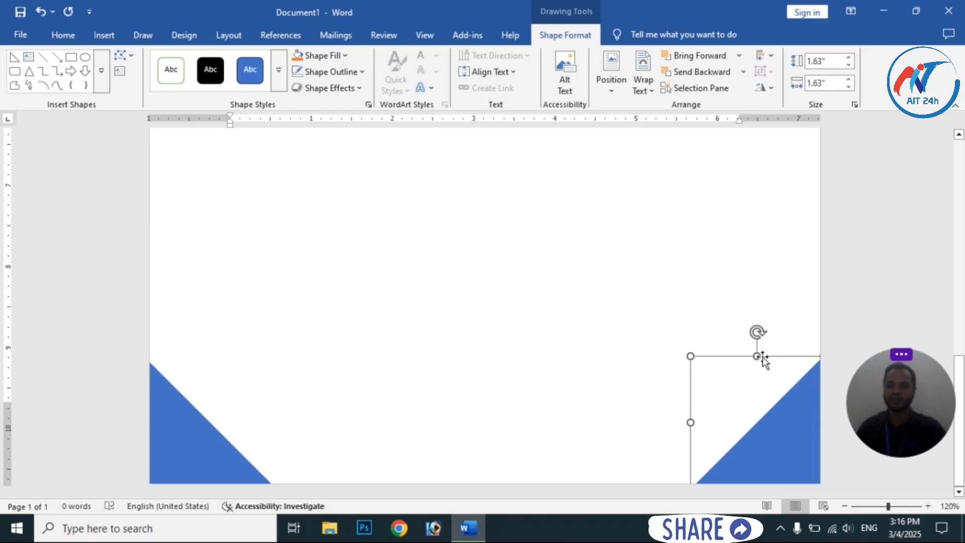
drag(758, 361, 758, 386)
key(ctrl+z)
Copy the lower-right triangle straight up to the page's upper-right corner
click(845, 507)
click(845, 506)
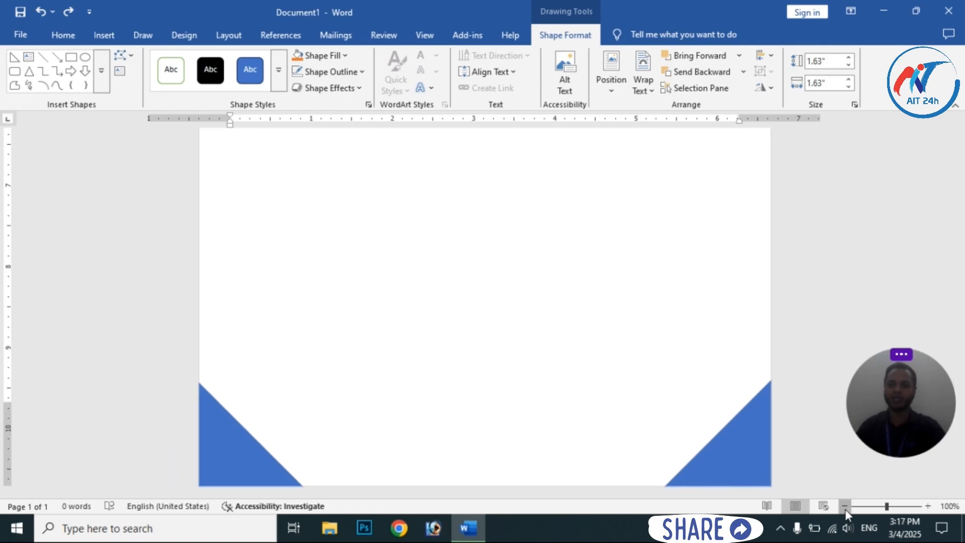
click(846, 507)
click(845, 506)
click(845, 506)
click(845, 507)
click(845, 506)
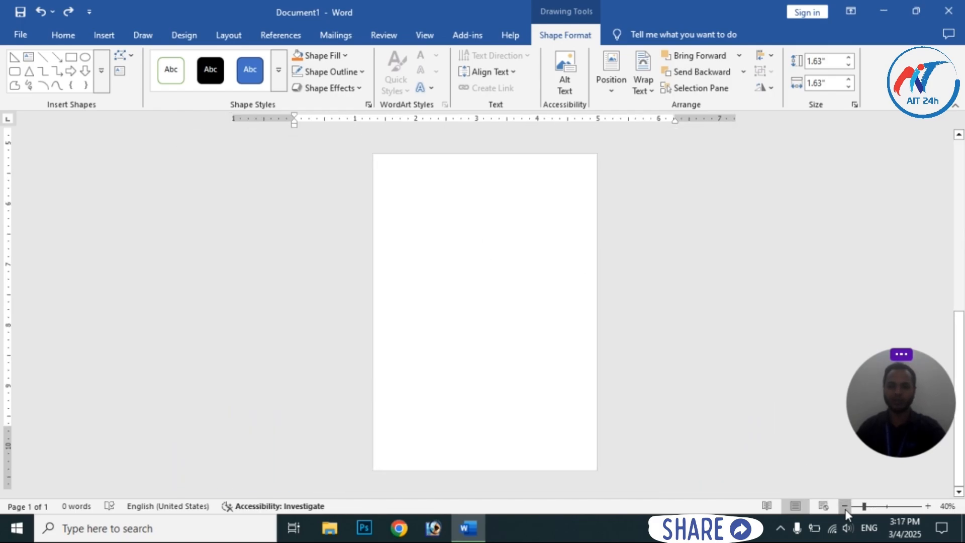
click(846, 506)
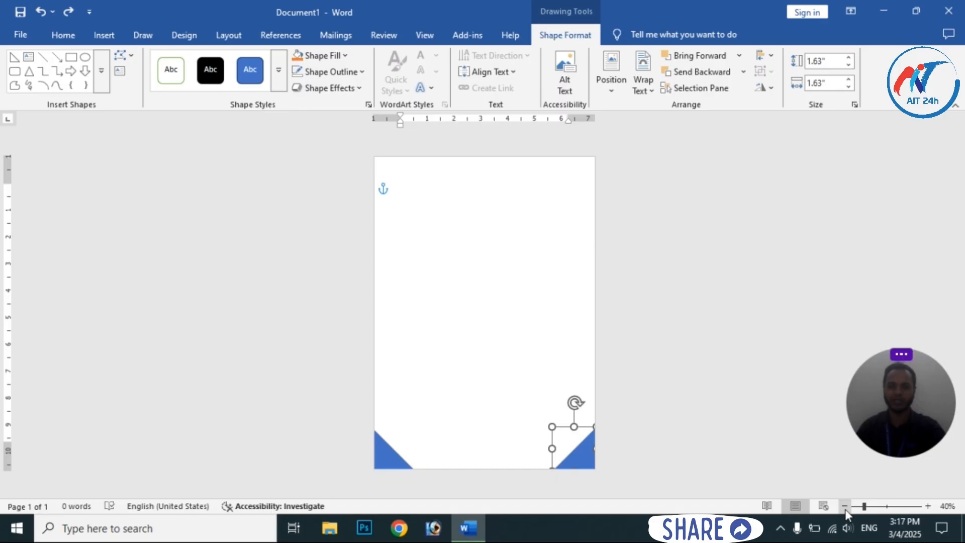
click(463, 287)
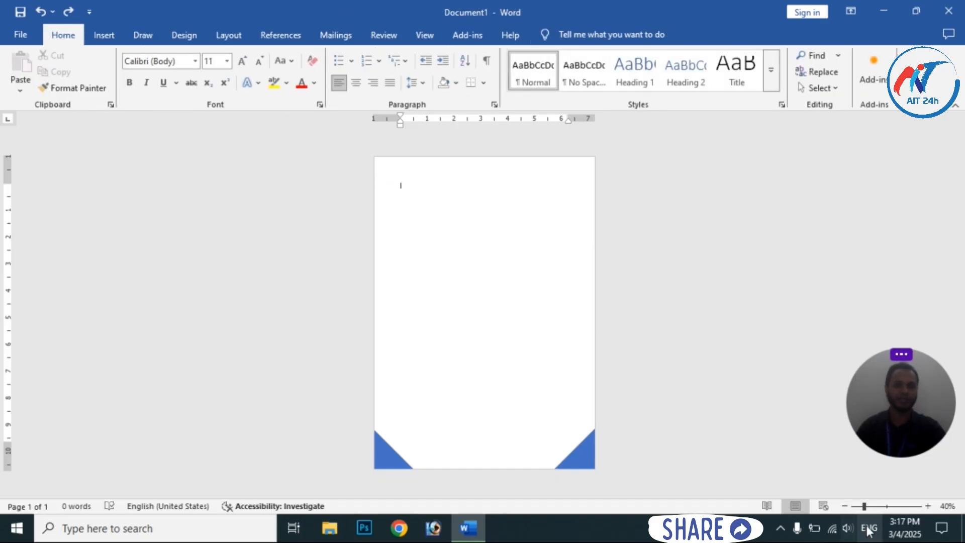
click(580, 457)
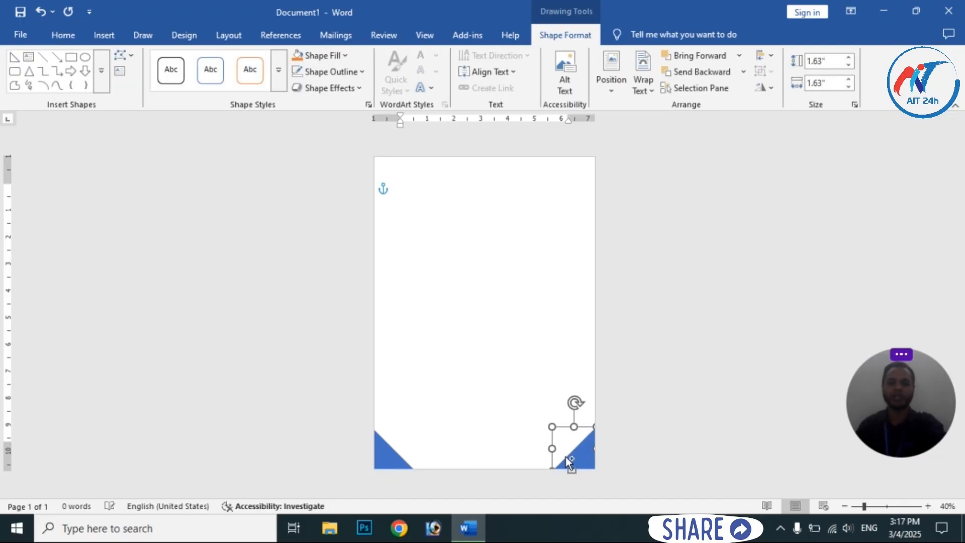
drag(583, 457, 584, 195)
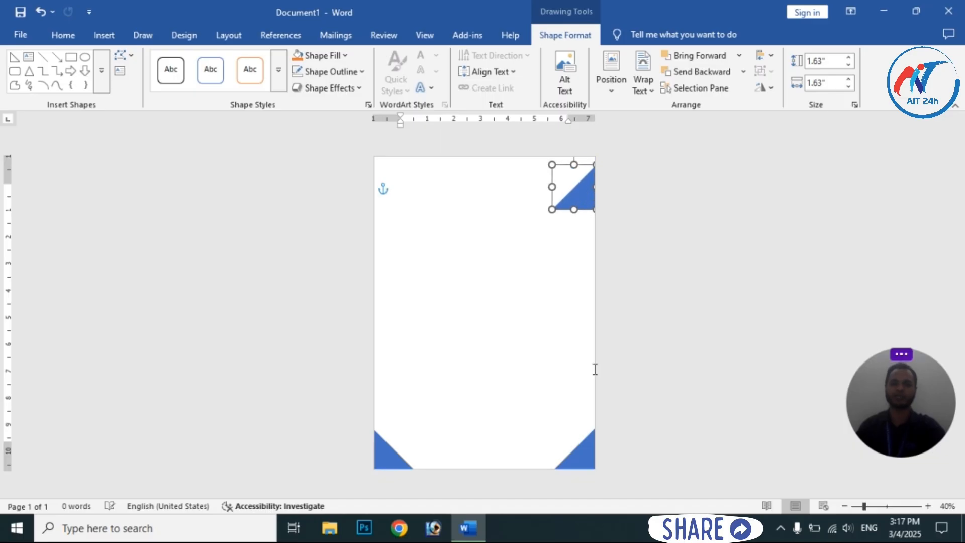
Flip the upper-right triangle vertically and fit it flush against the page's top edge
click(765, 88)
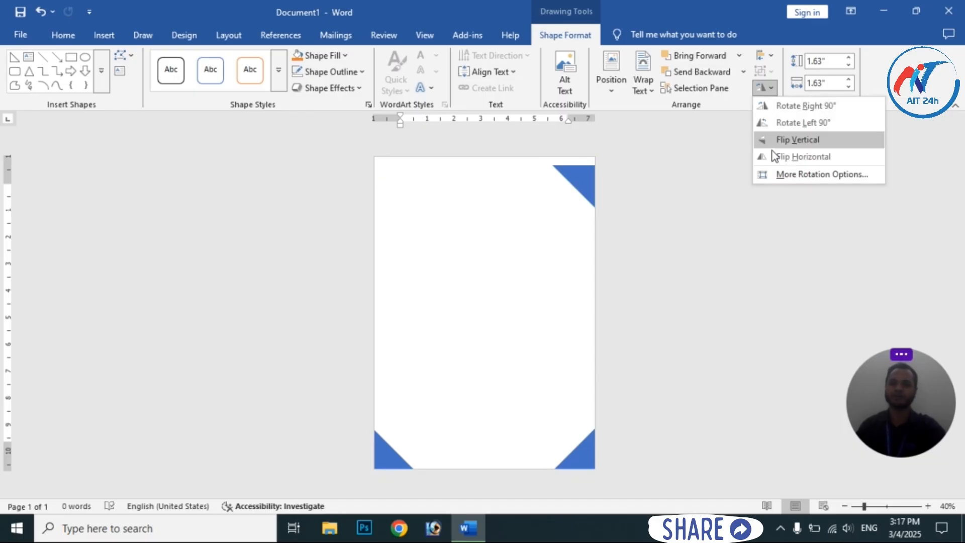
click(797, 140)
drag(584, 183, 584, 173)
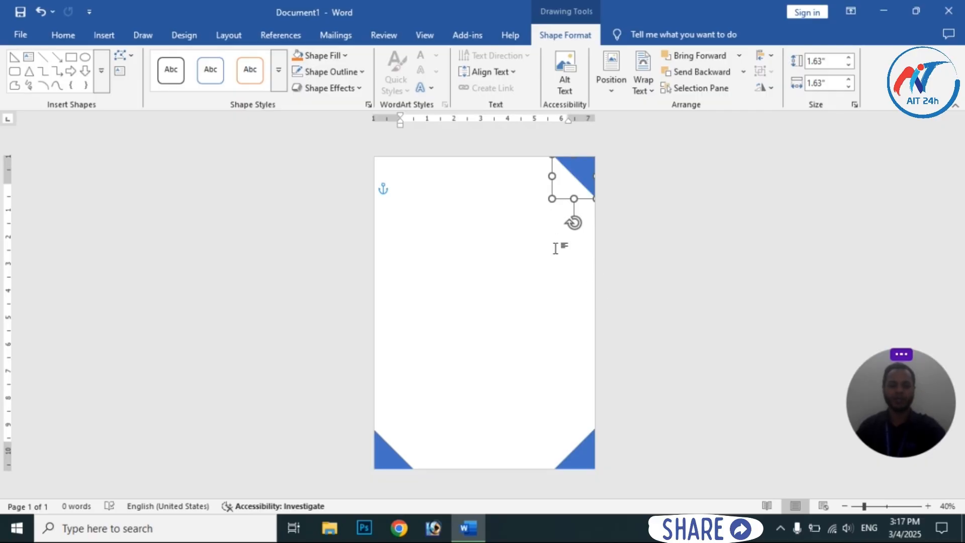
Copy the upper-right triangle to the page's upper-left corner and rotate the copy left 90°
drag(581, 174, 398, 172)
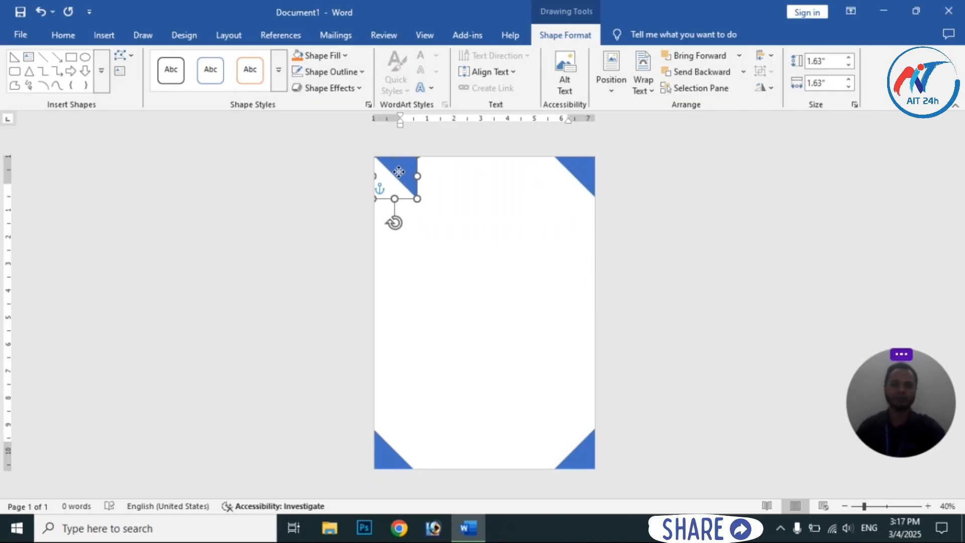
click(766, 92)
click(779, 126)
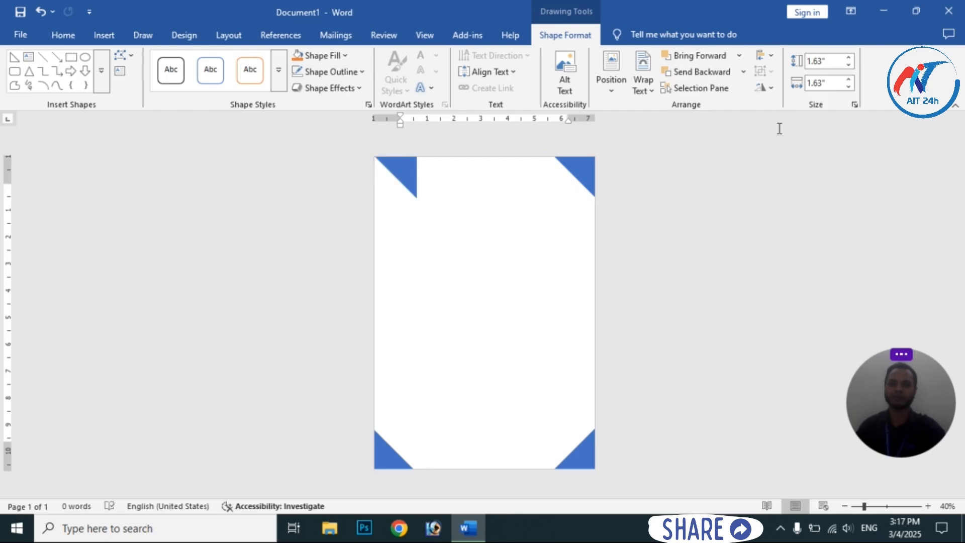
click(535, 250)
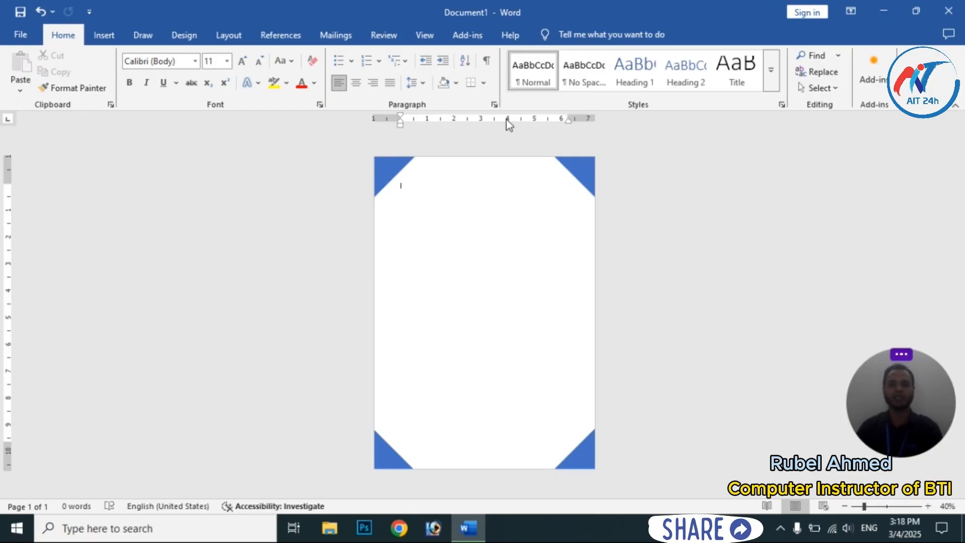
Draw a full-height rectangle about 12" high and 2.63" wide along the page's left edge
click(105, 36)
click(180, 86)
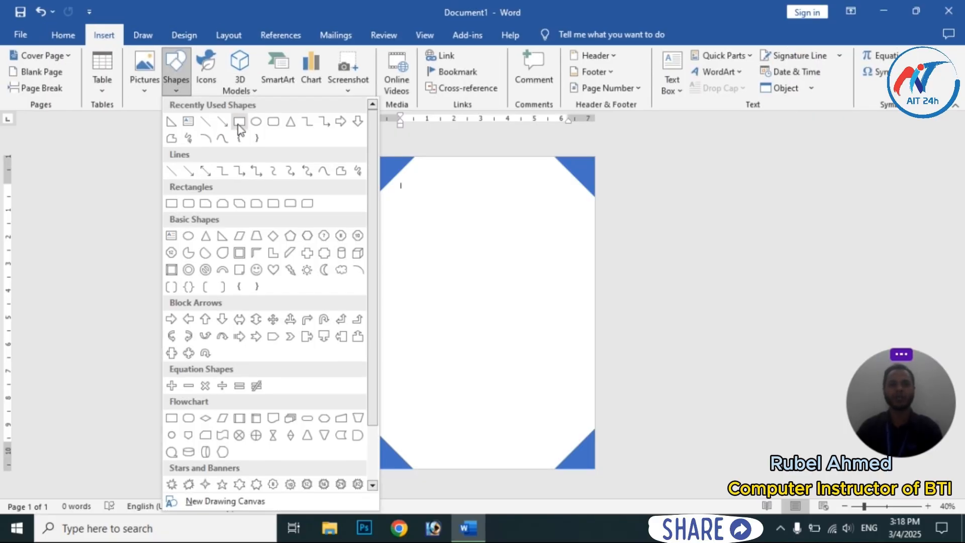
click(240, 121)
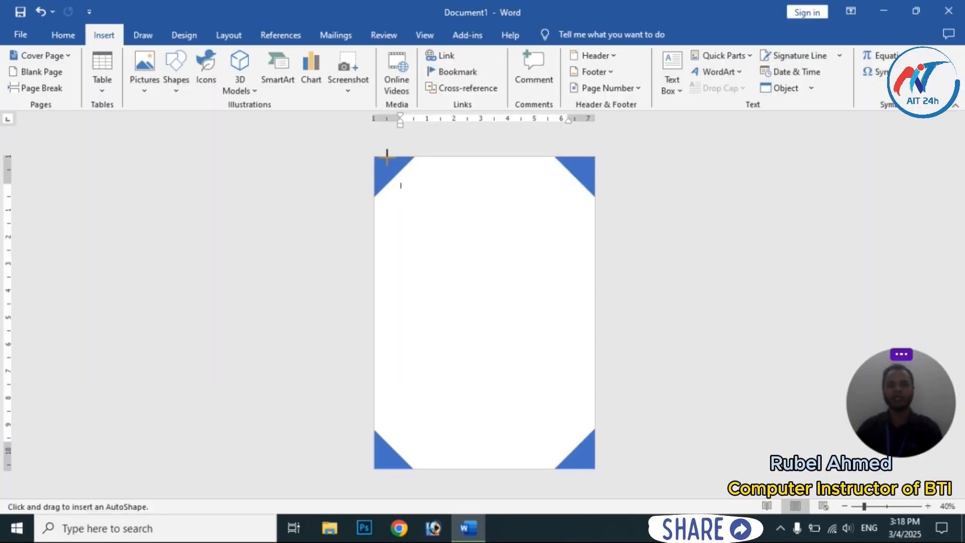
drag(374, 156, 439, 475)
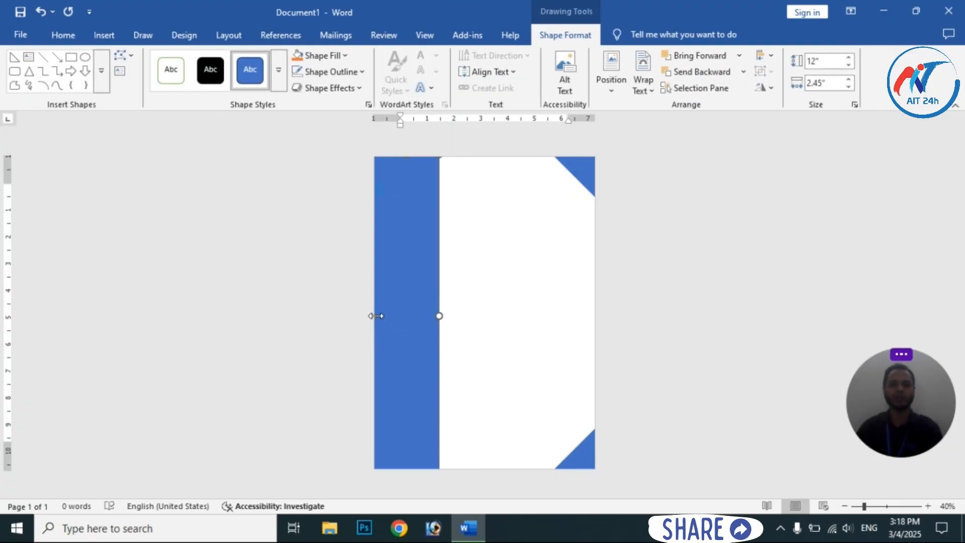
drag(369, 316, 368, 317)
Fill the tall rectangle with the standard purple colour
click(344, 56)
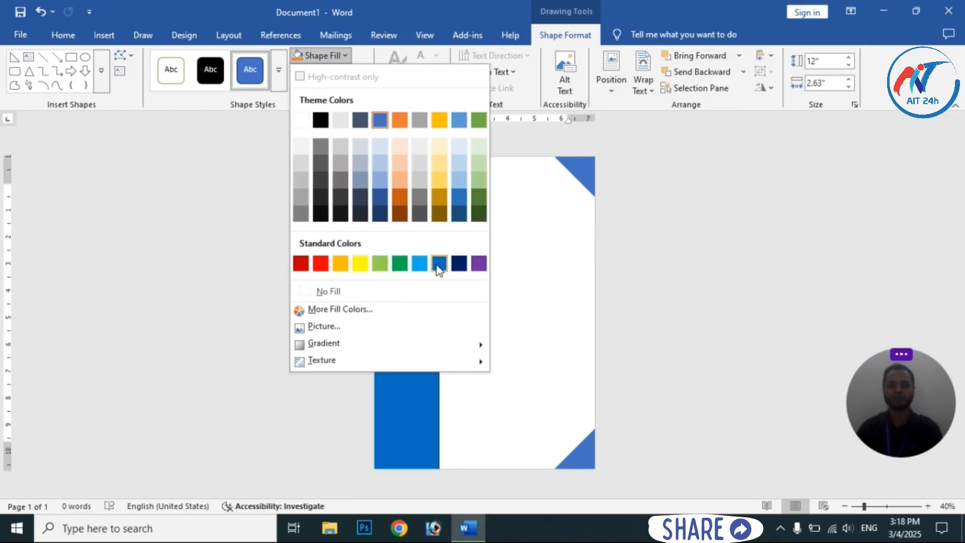
click(479, 264)
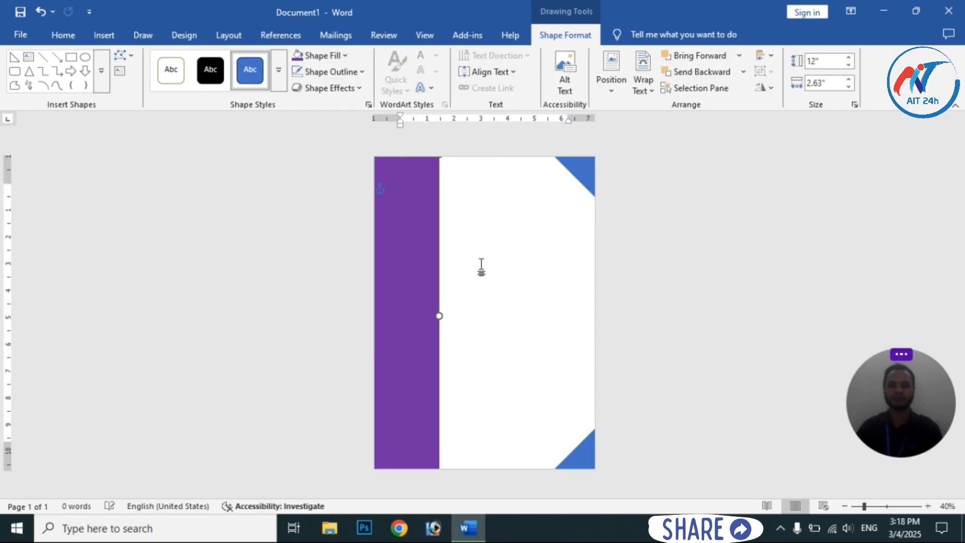
click(528, 271)
Send the purple rectangle backward until it lies behind both left corner triangles
click(426, 270)
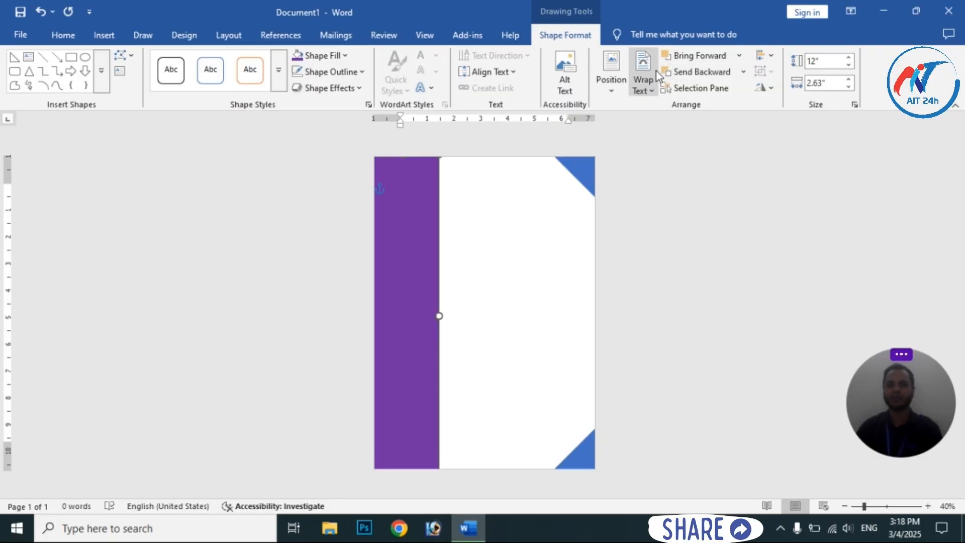
click(706, 76)
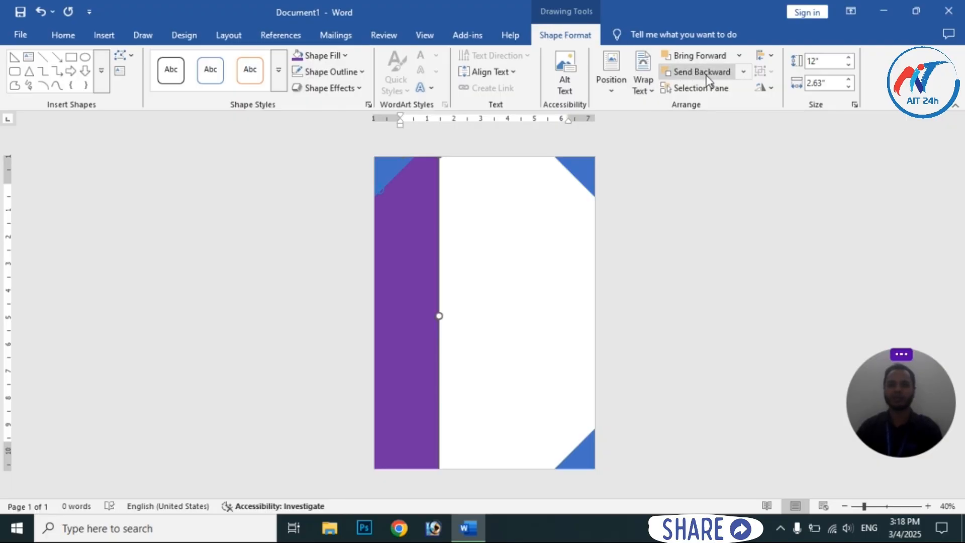
click(706, 76)
click(540, 328)
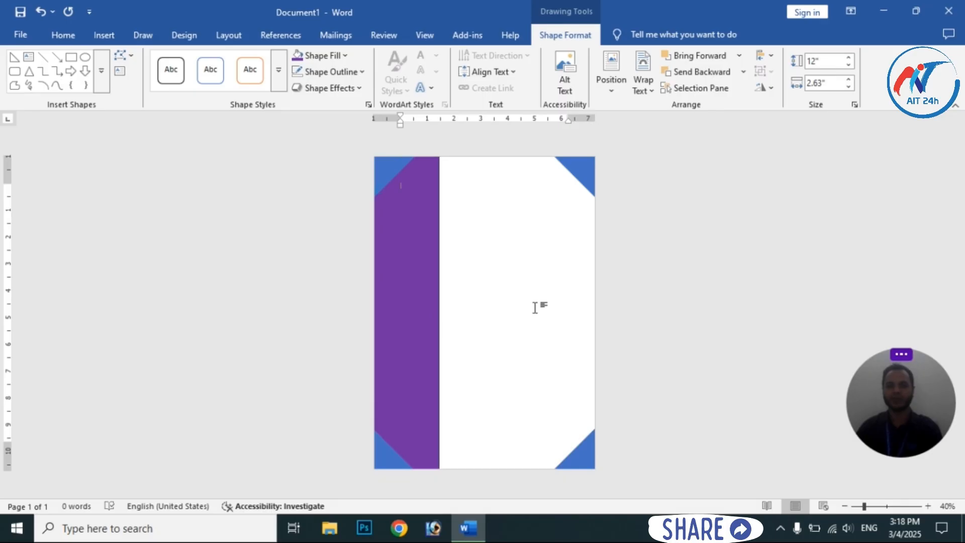
Undo the sideways nudges made to the upper-left triangle
click(392, 173)
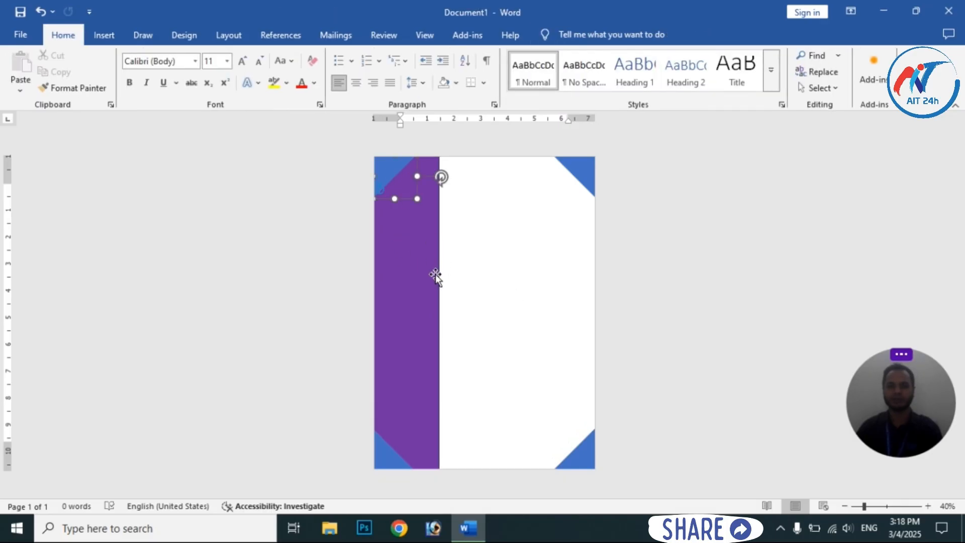
key(ctrl+z)
key(ctrl+z)
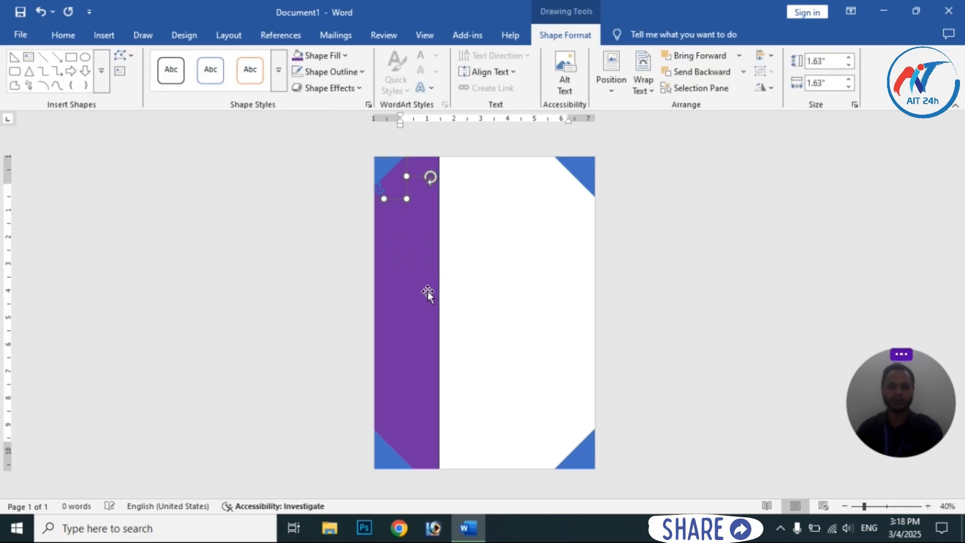
key(ctrl+z)
key(ctrl+z)
key(ctrl+z)
key(ctrl+z)
key(ctrl+z)
key(ctrl+z)
key(ctrl+z)
key(ctrl+z)
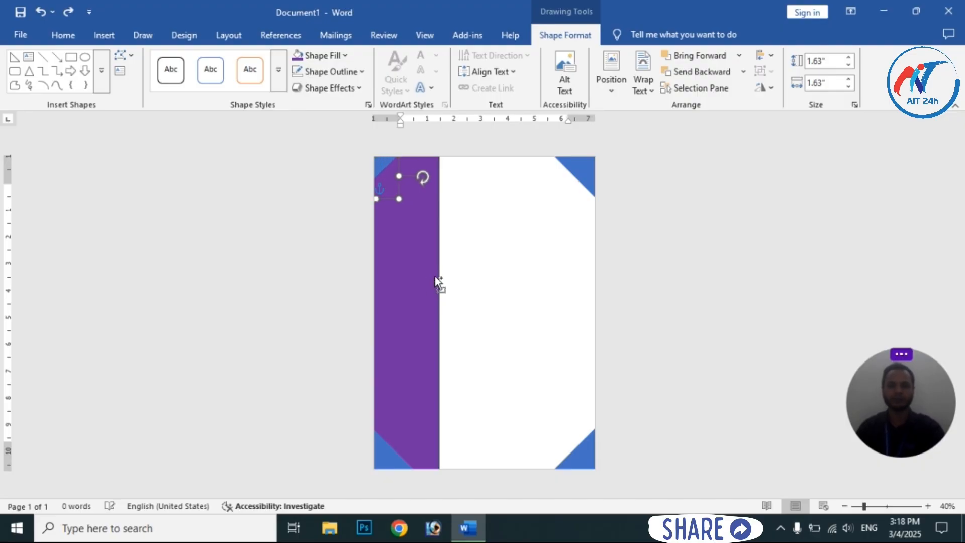
key(ctrl+z)
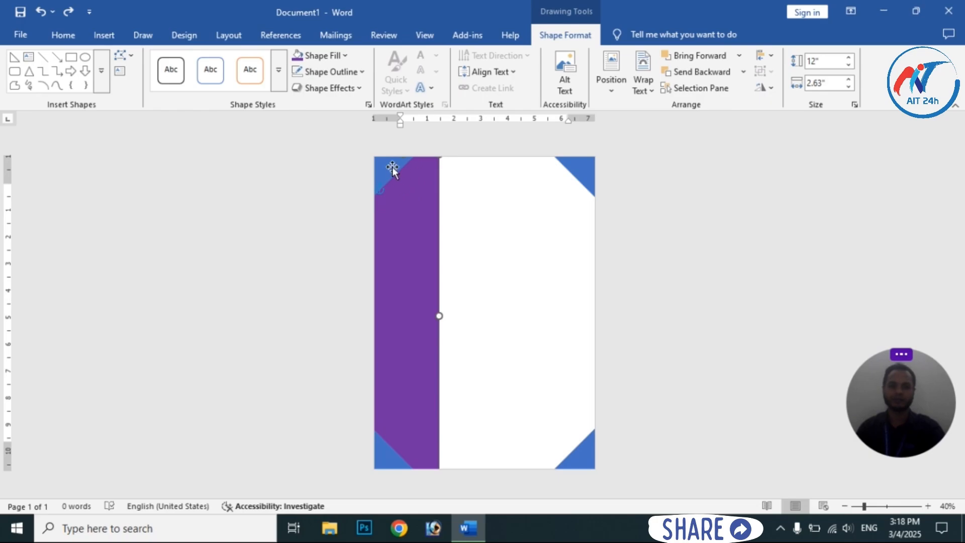
Widen the upper-left triangle to about 2.5" and the lower-left triangle to match the purple rectangle's width
drag(415, 176, 439, 176)
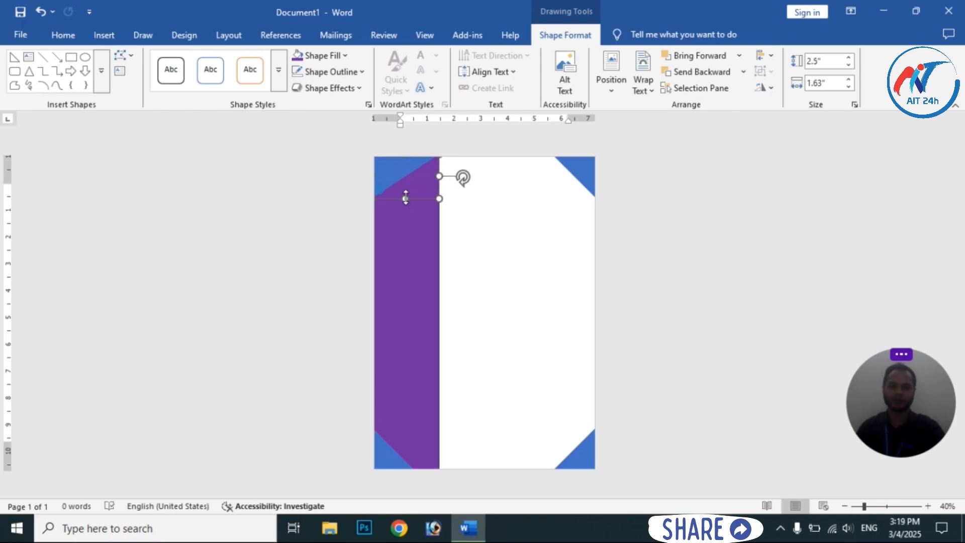
click(389, 457)
drag(417, 449, 442, 451)
click(518, 371)
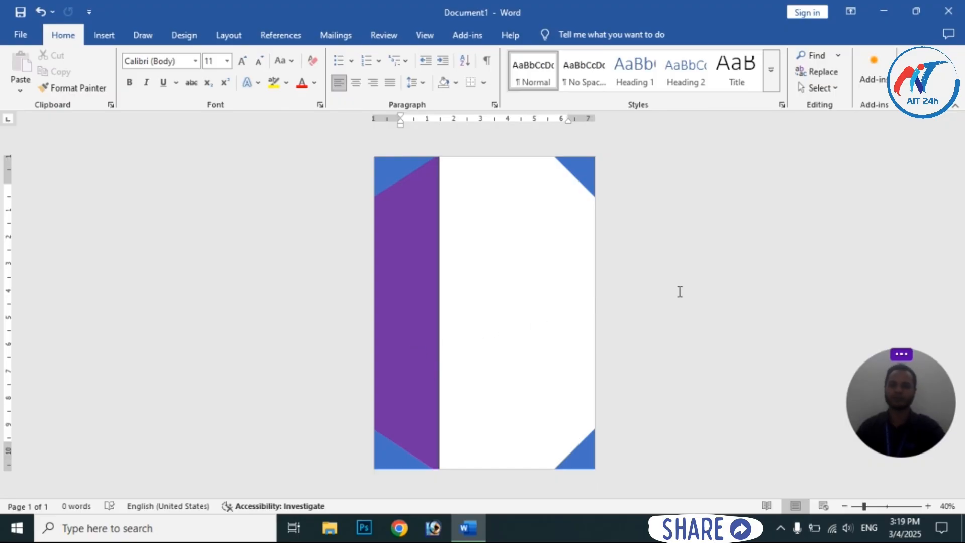
Duplicate the purple rectangle and place the copy over the full page height, extending slightly past the original's right edge
click(424, 288)
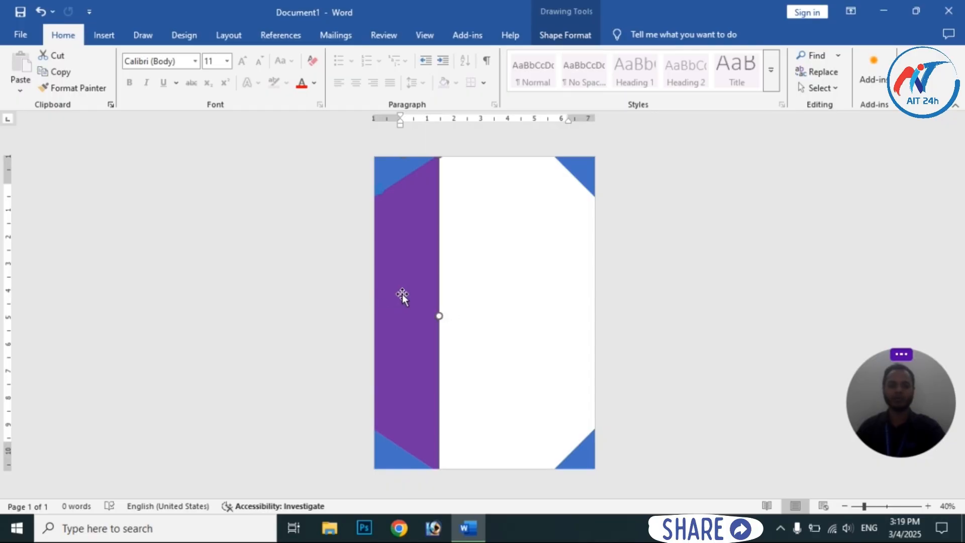
key(ctrl+z)
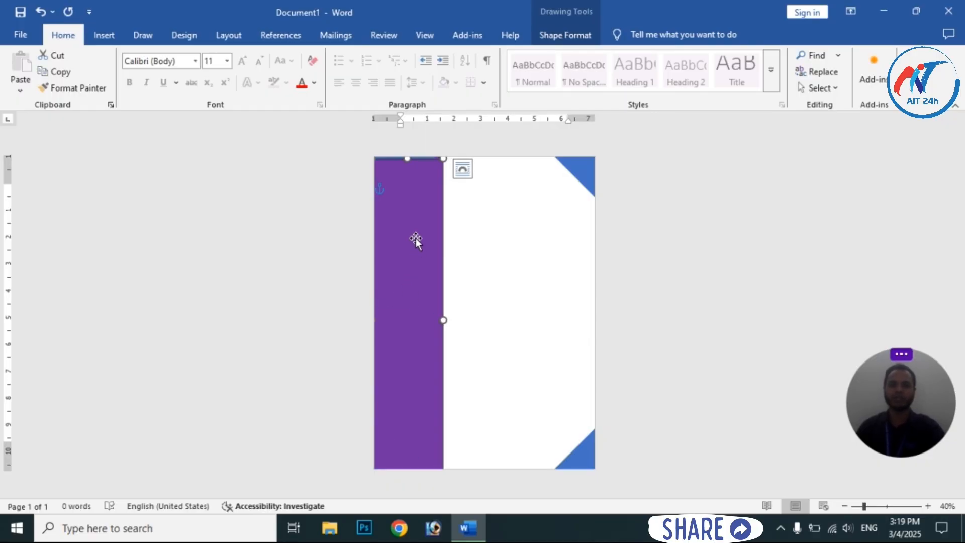
drag(415, 239, 418, 227)
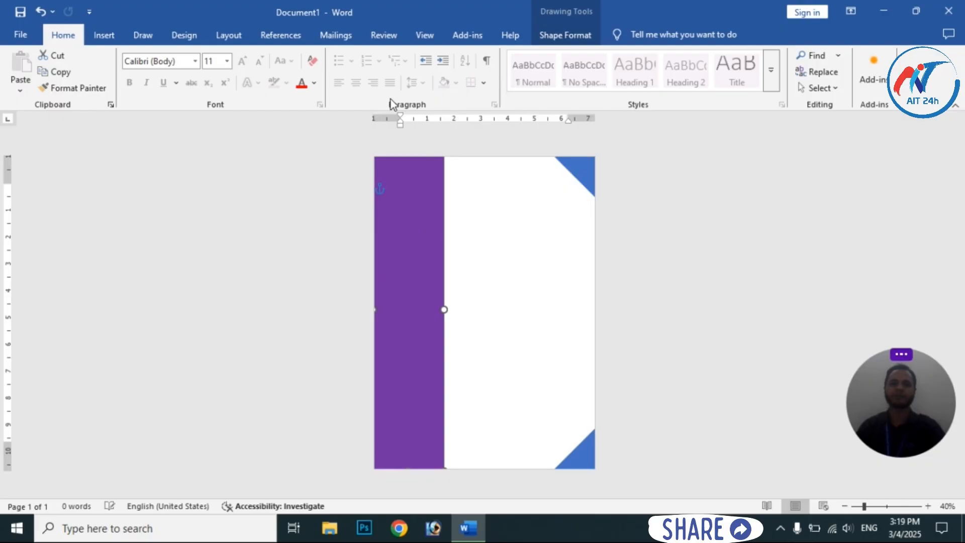
Fill the duplicate rectangle with a darker blue theme colour
click(565, 35)
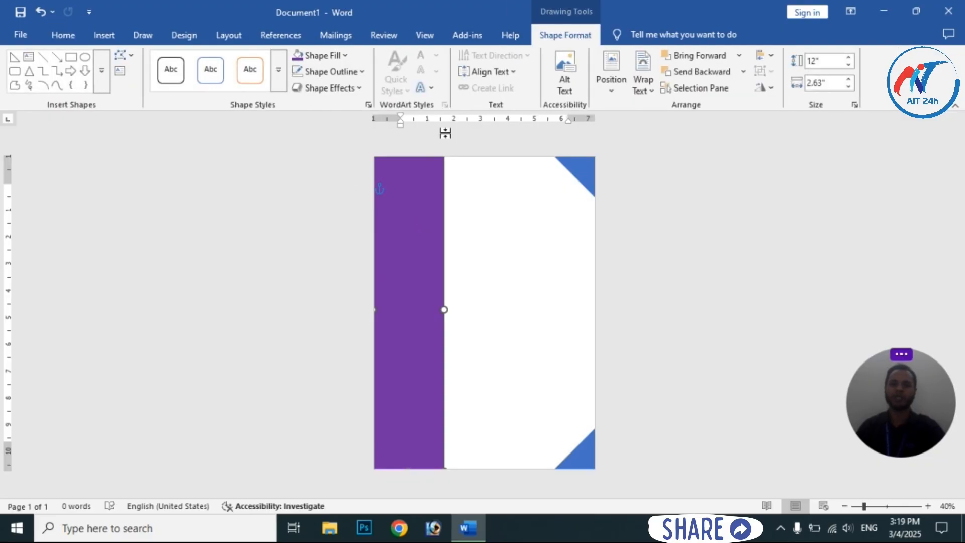
click(344, 58)
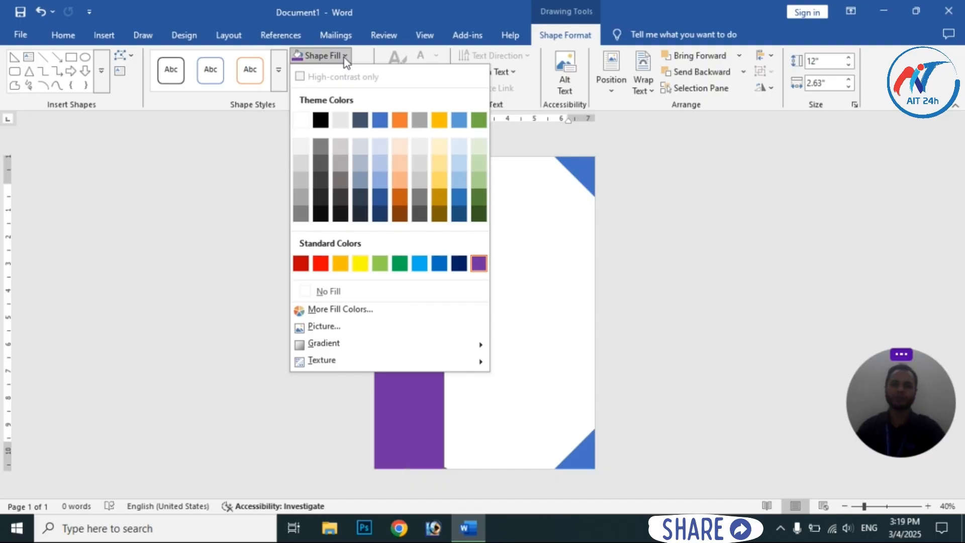
click(460, 197)
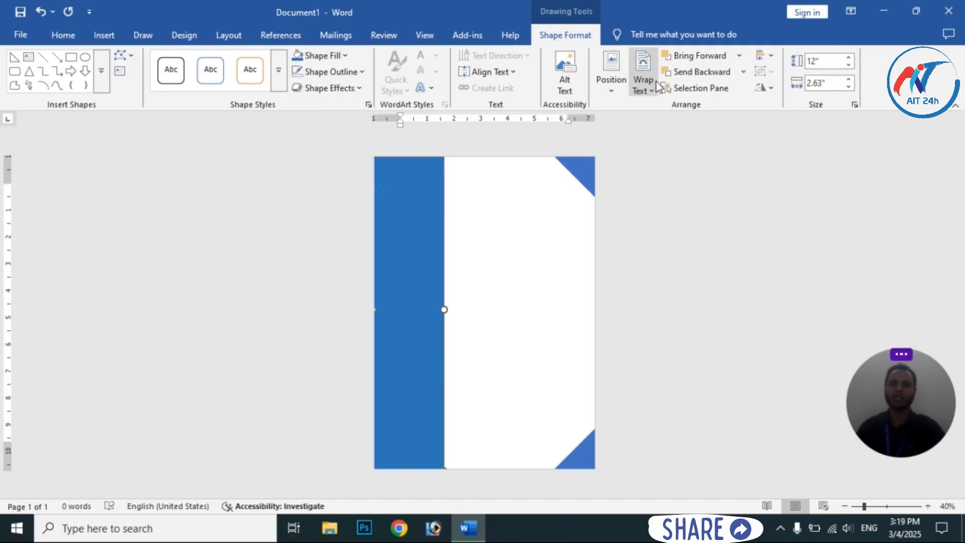
Send the blue rectangle backward behind the left triangles and the purple rectangle, leaving a thin blue strip
click(692, 74)
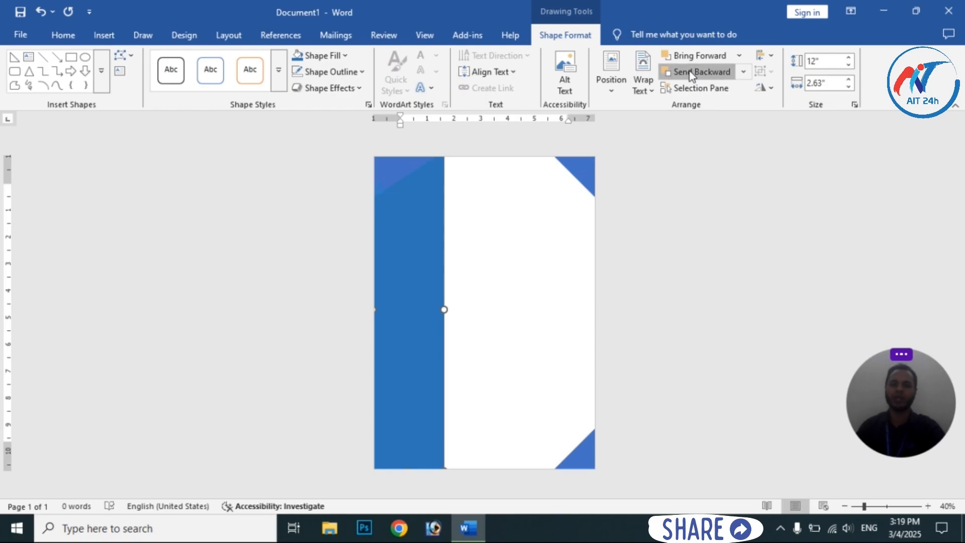
click(691, 73)
click(531, 345)
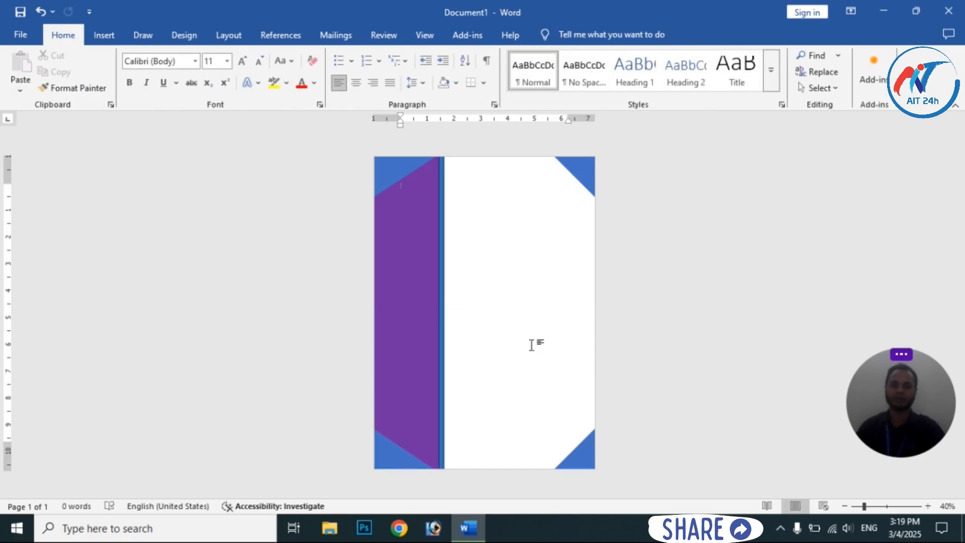
Remove the outlines from the thin blue rectangle and the purple rectangle along the page's left edge
click(444, 258)
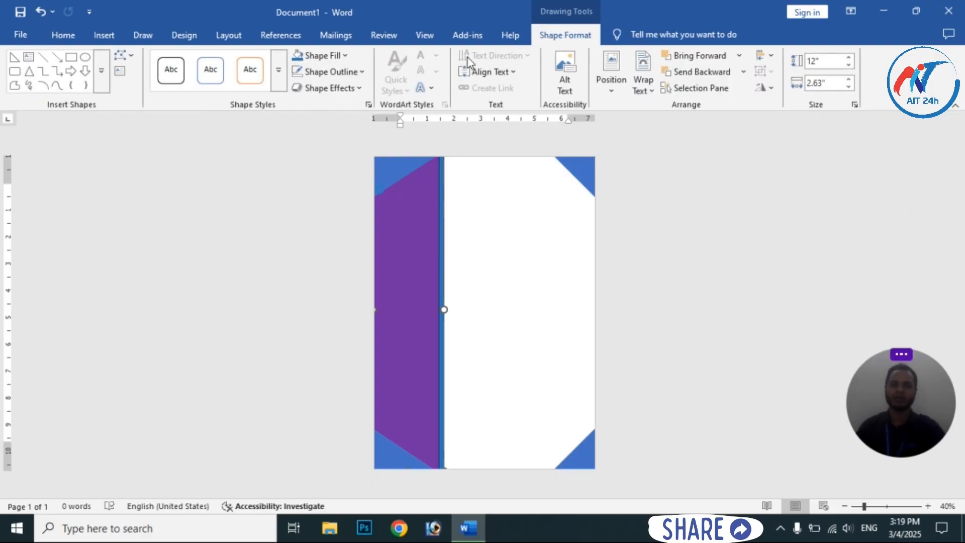
click(366, 76)
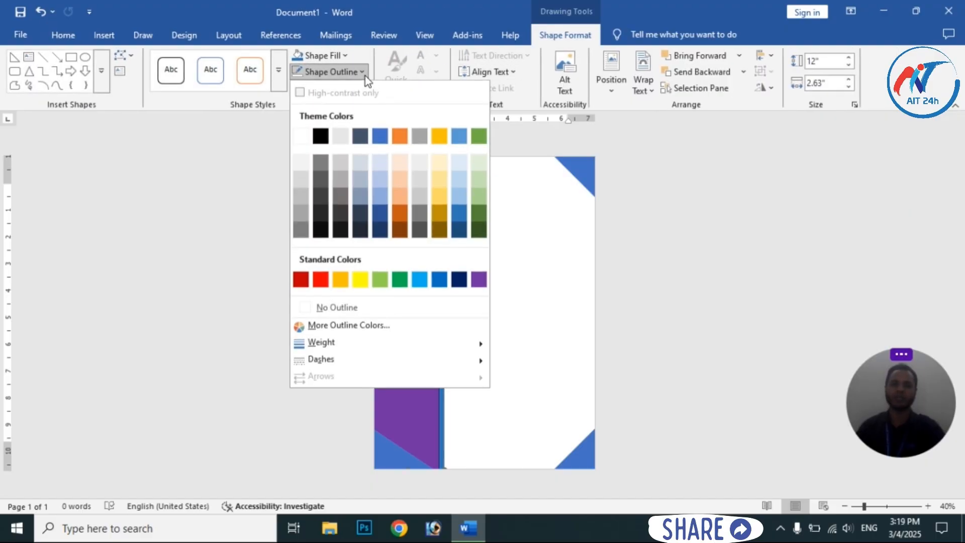
click(346, 316)
click(499, 323)
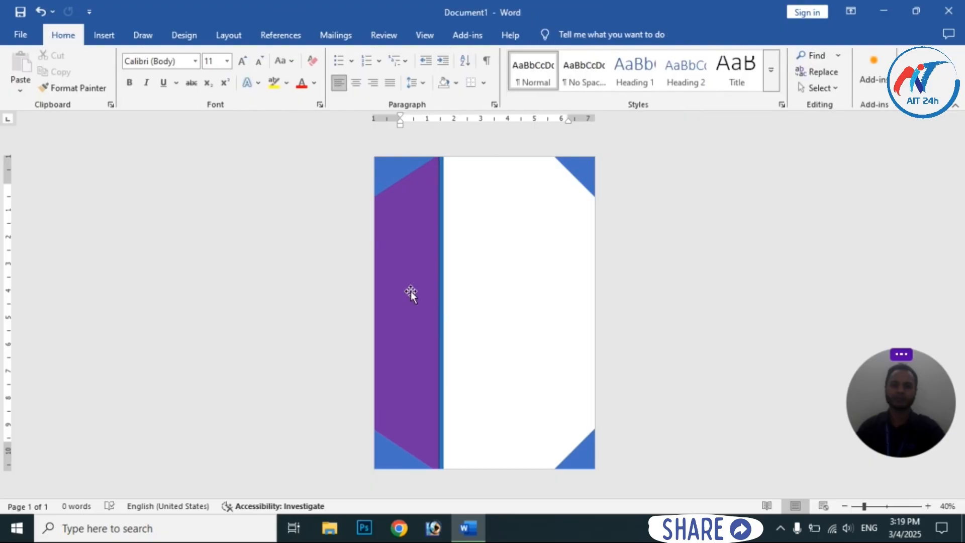
click(411, 291)
click(366, 73)
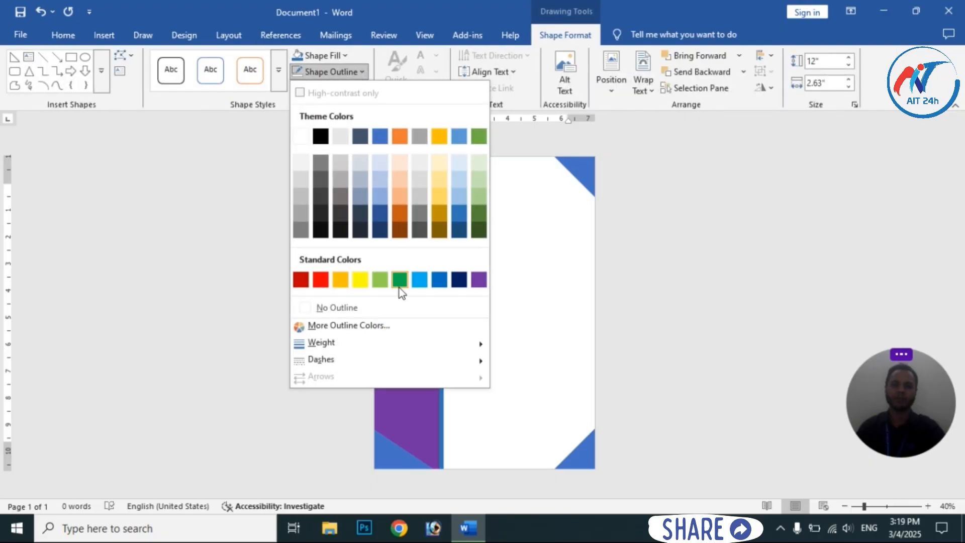
click(361, 308)
click(521, 299)
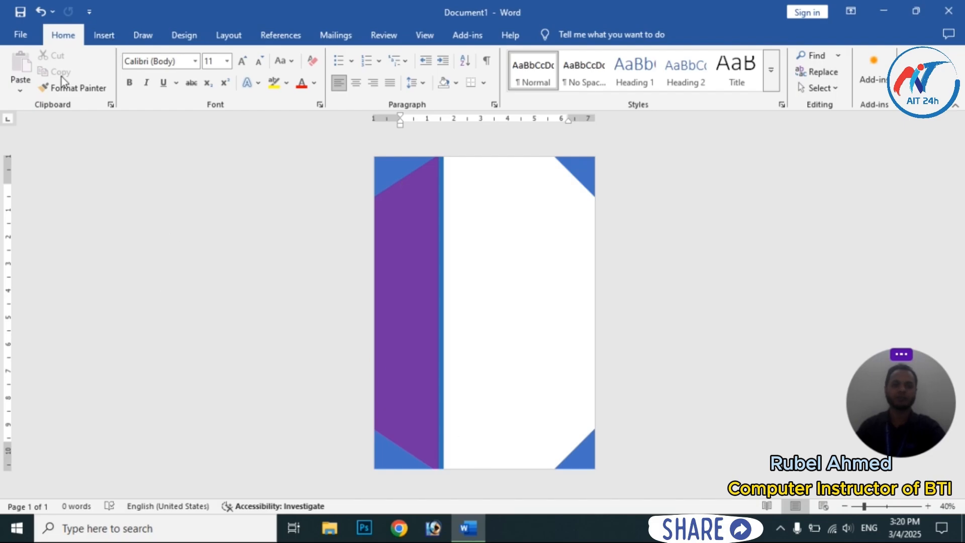
Draw a rectangle about 1.79" high and 9.18" wide across the page bottom and lower it partly off the page
click(104, 35)
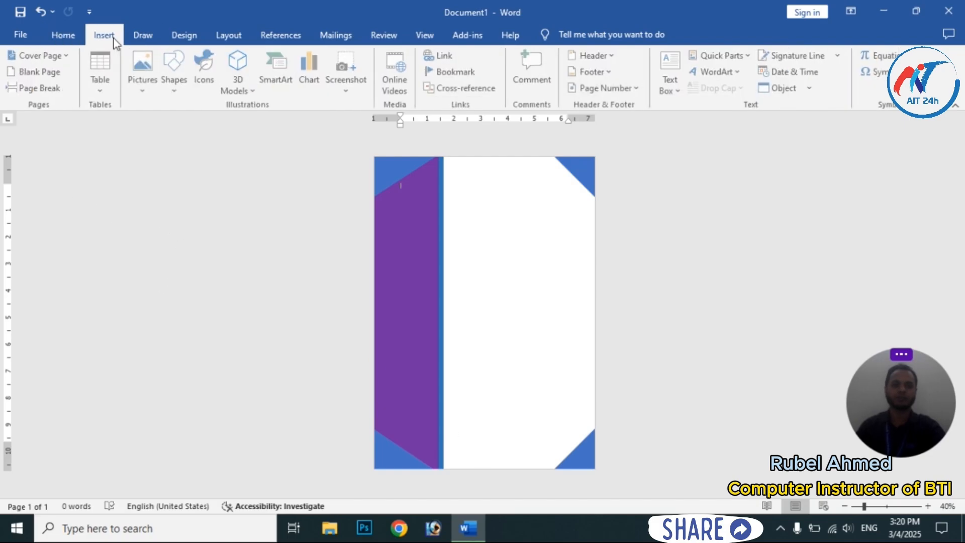
click(183, 88)
click(238, 123)
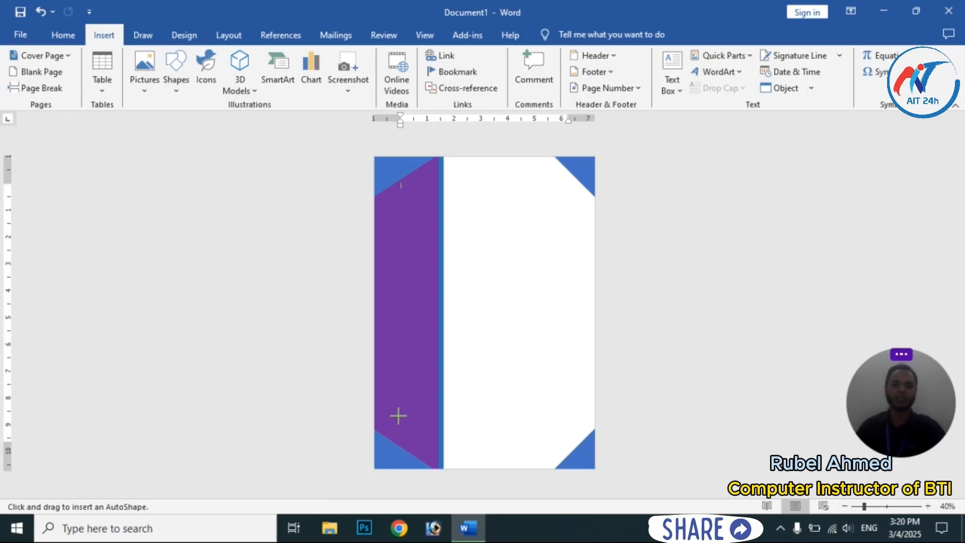
drag(377, 430, 623, 471)
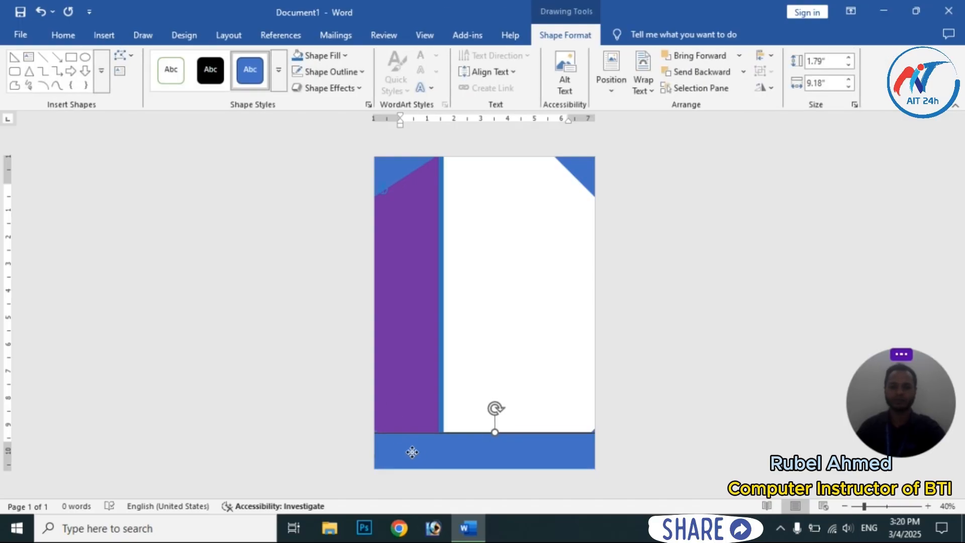
drag(412, 452, 407, 476)
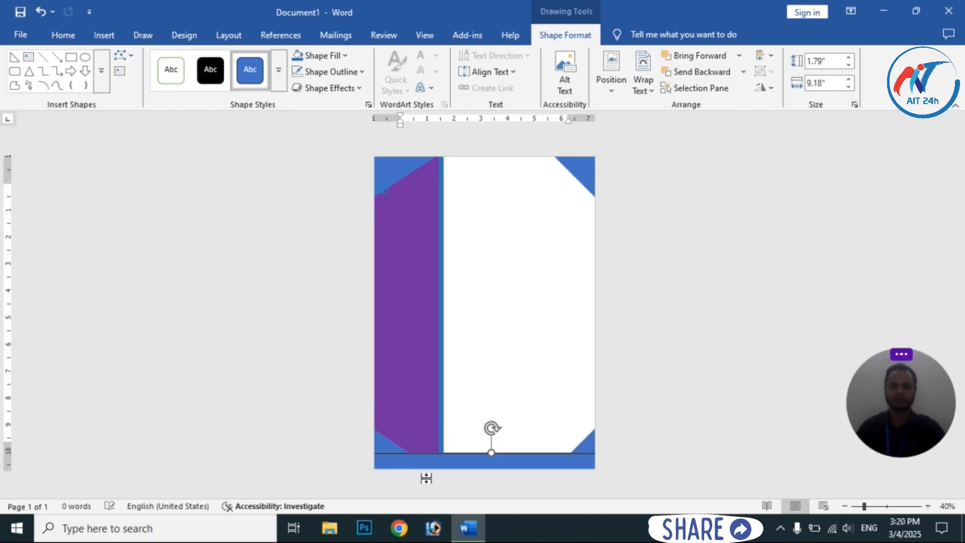
Remove the bottom rectangle's outline and fill it with standard green
click(363, 74)
click(342, 308)
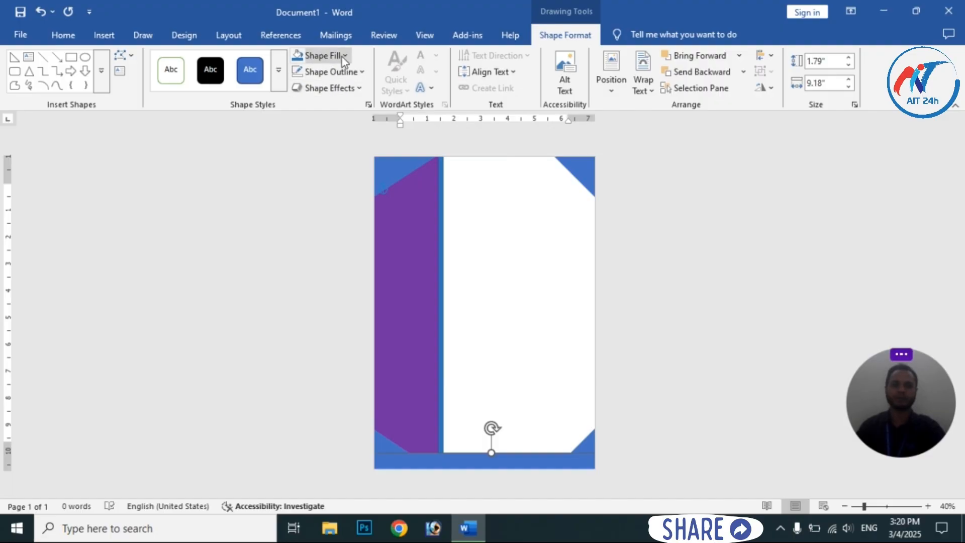
click(343, 56)
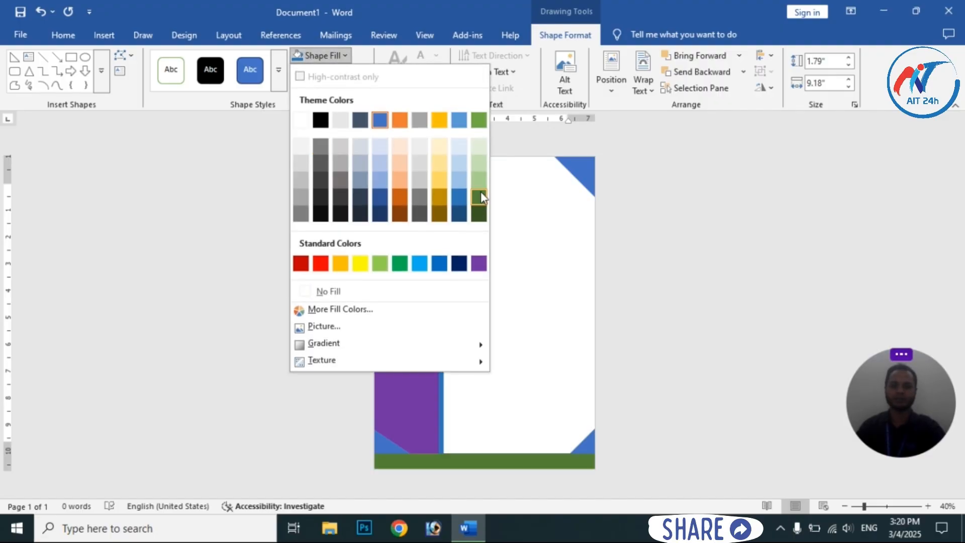
click(399, 264)
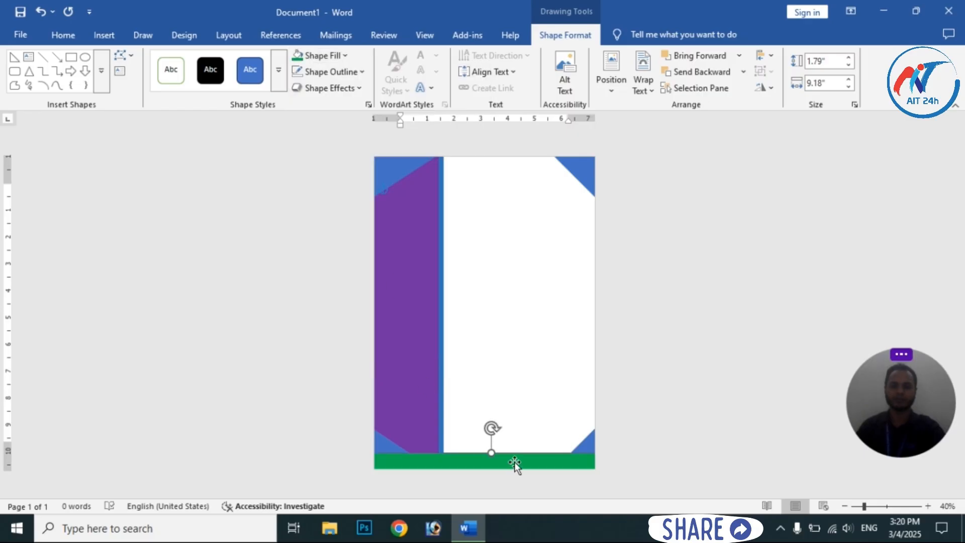
Send the green rectangle backward behind the left vertical bands and the lower corner triangles
click(707, 71)
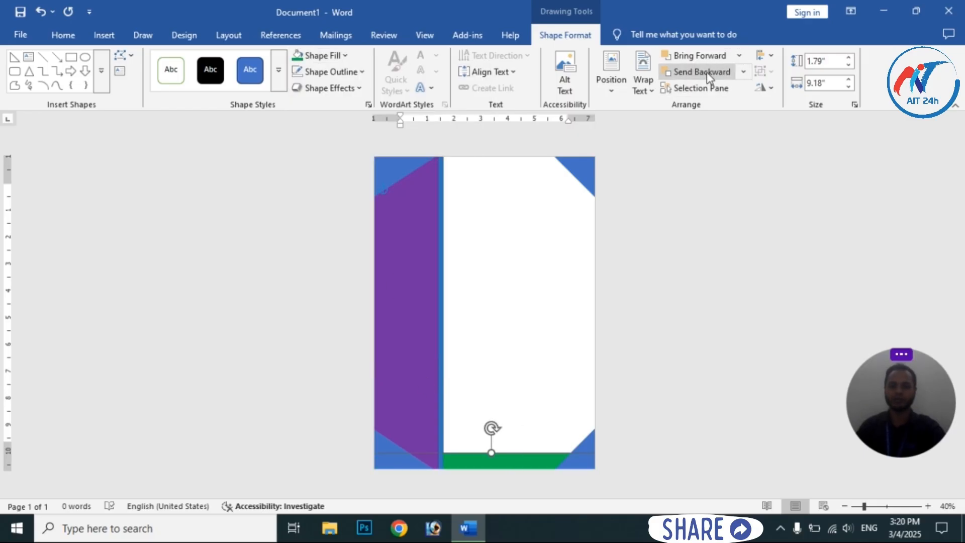
click(540, 352)
Reduce the green rectangle's height to about 1.5" and nudge it slightly upward
click(496, 452)
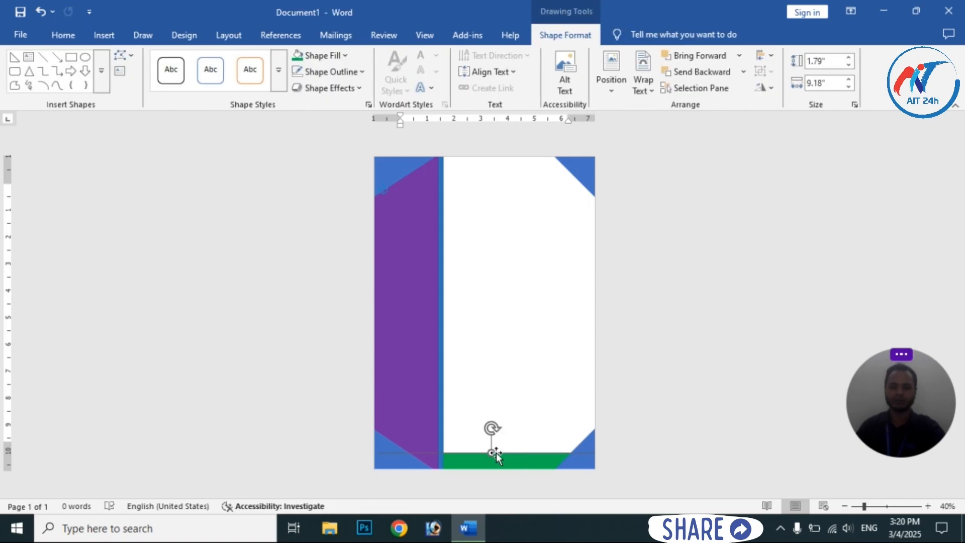
drag(496, 453, 509, 461)
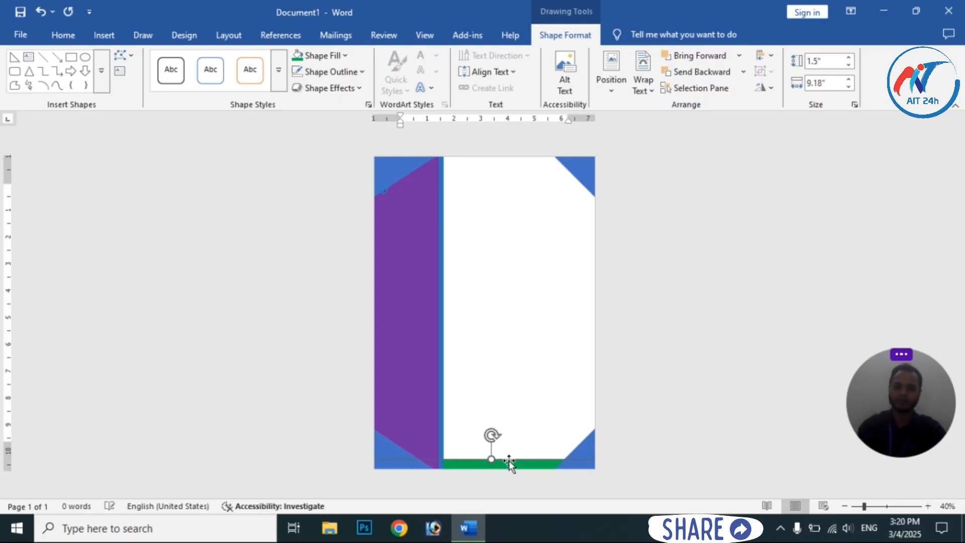
key(Up)
key(Up)
key(Up)
key(Up)
key(Up)
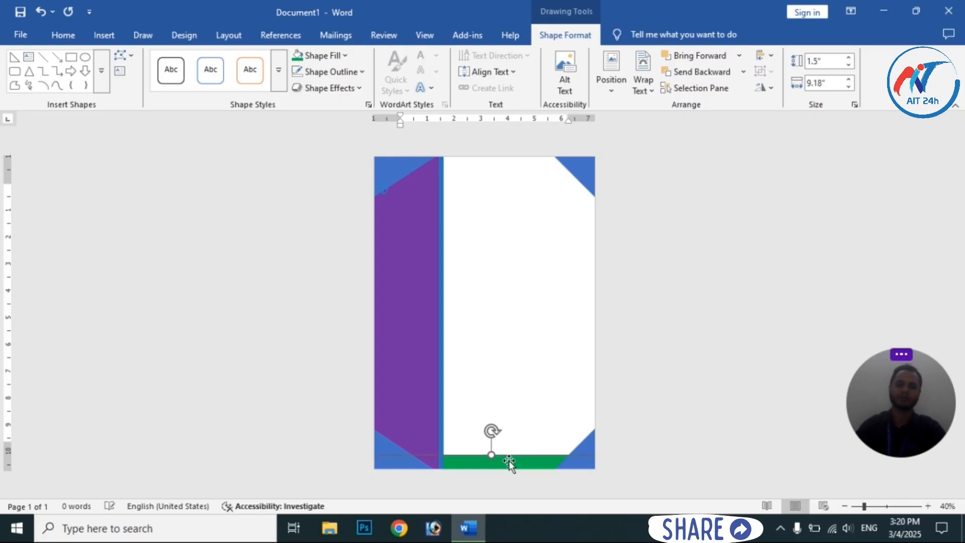
click(500, 318)
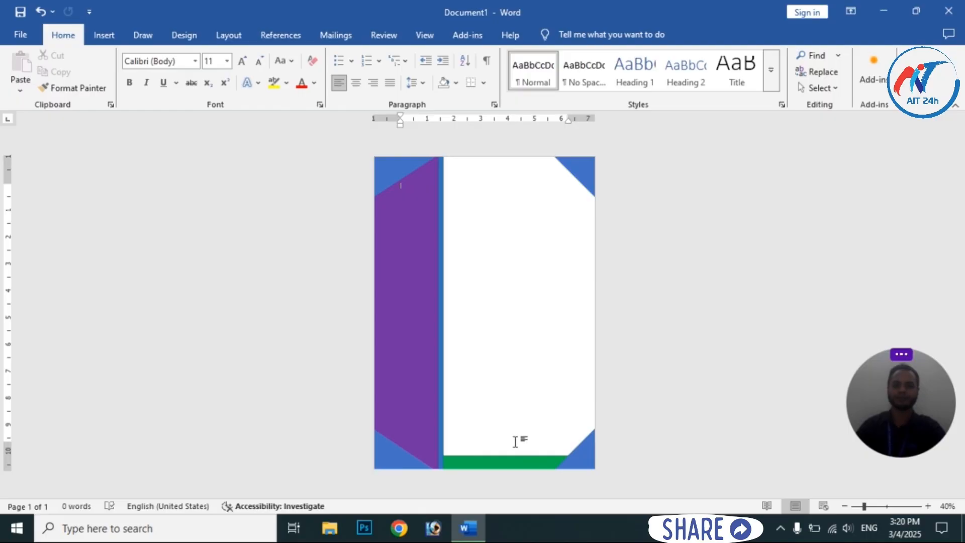
click(496, 462)
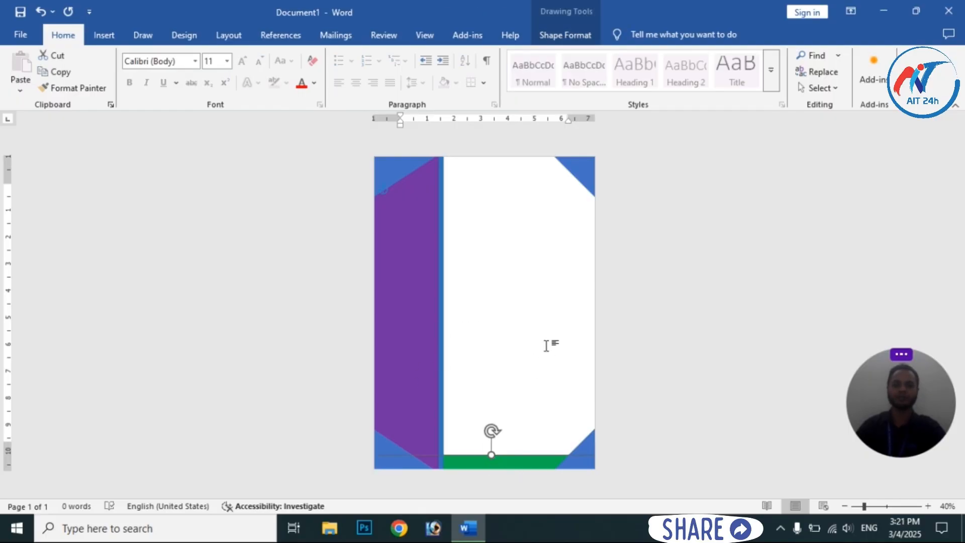
click(528, 327)
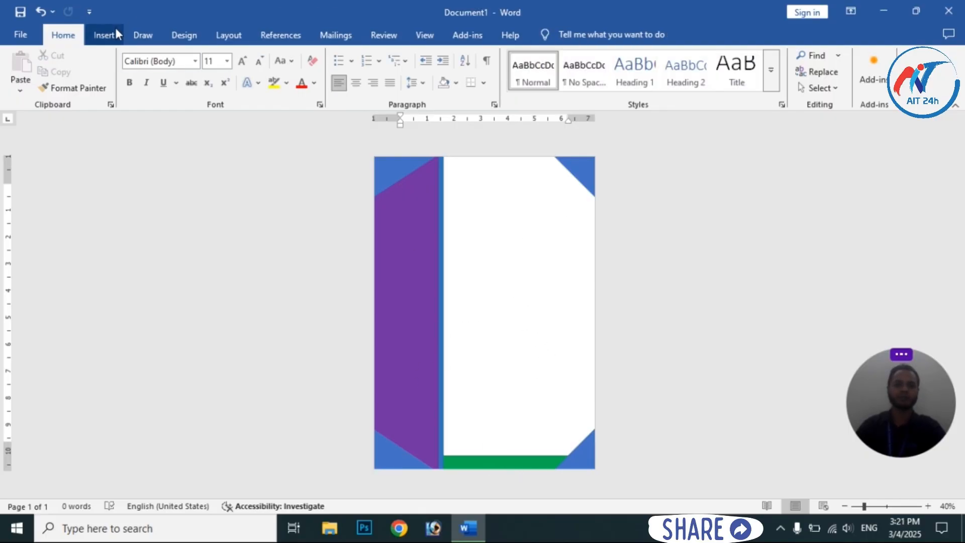
Draw a rectangle about 12.92" high and 6.56" wide covering the page area beside the left vertical bands
click(103, 35)
click(176, 70)
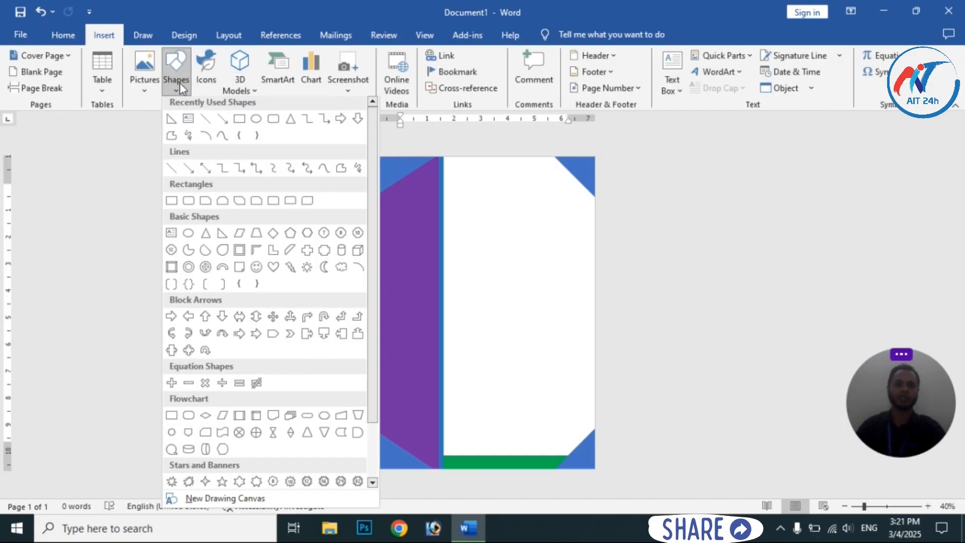
click(240, 125)
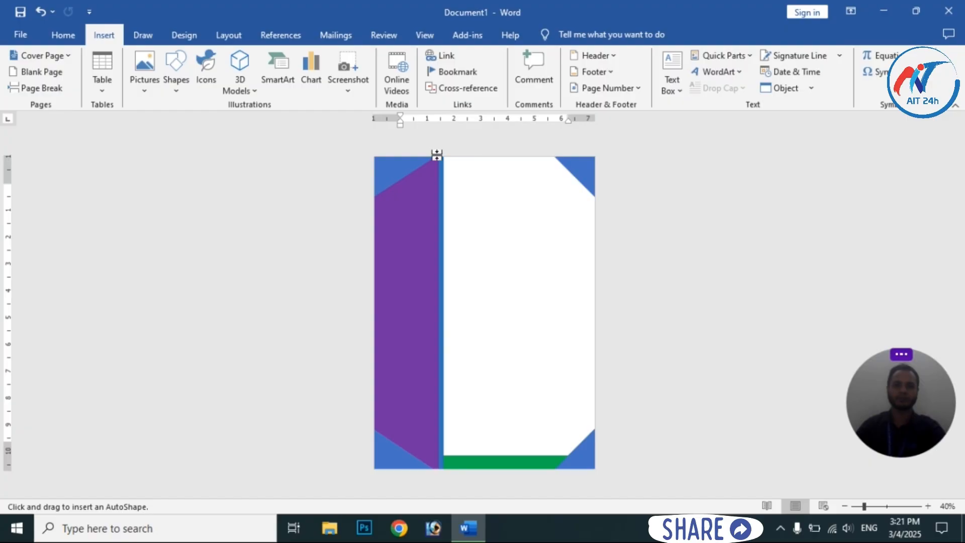
drag(436, 159, 614, 512)
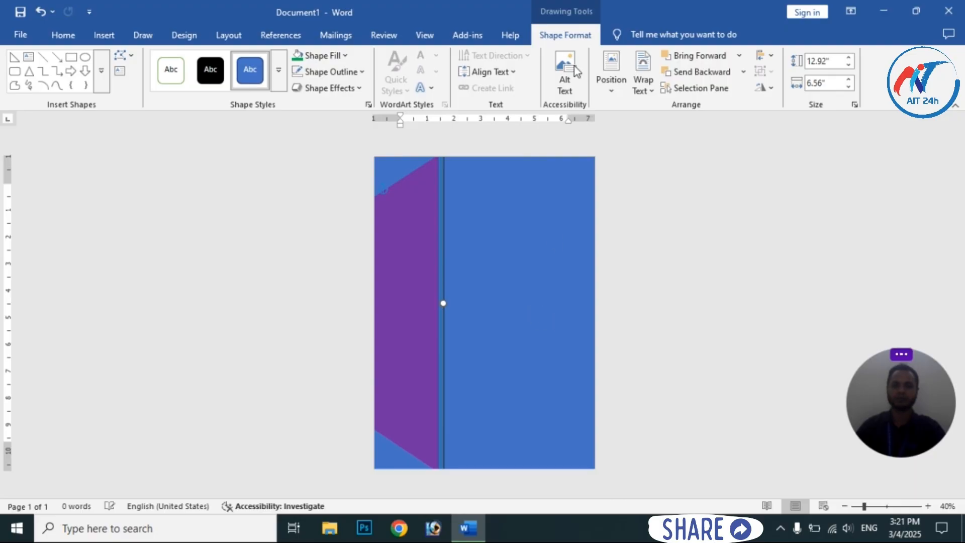
Send the large rectangle behind the green band and right corner triangles, and fill it with a light orange theme colour
click(697, 72)
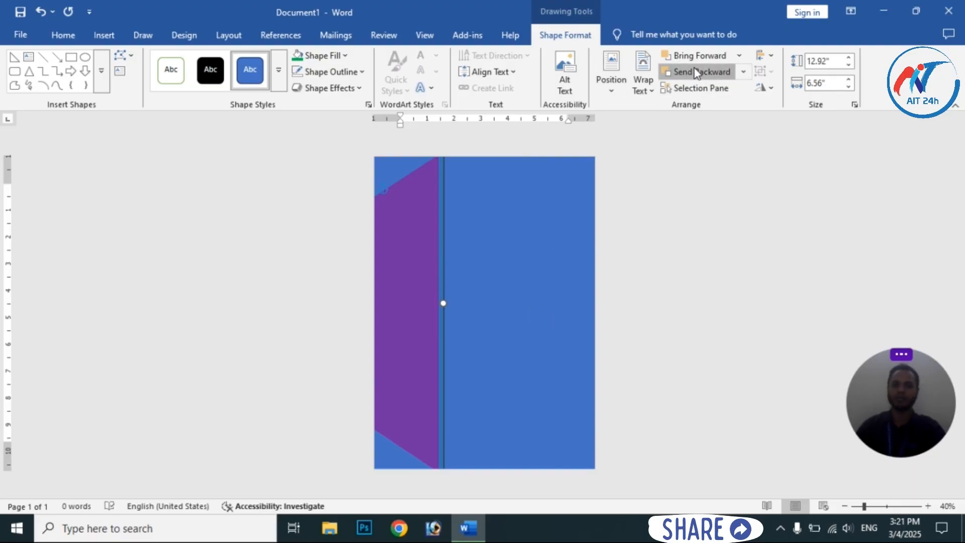
click(697, 72)
click(698, 72)
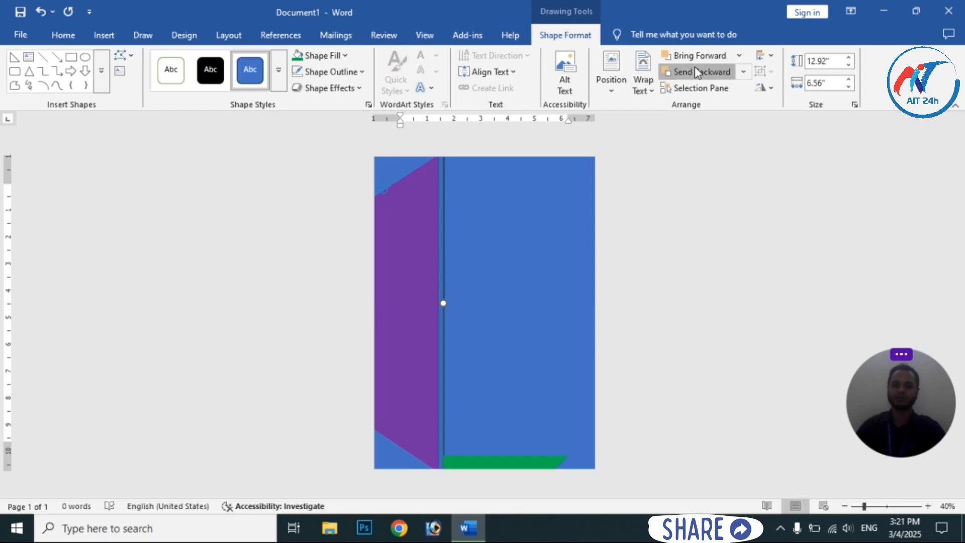
click(697, 72)
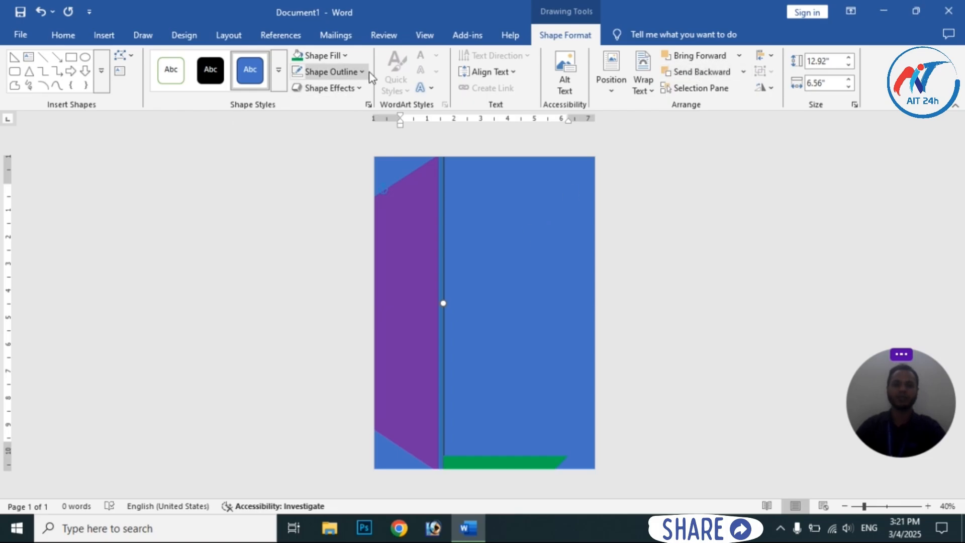
click(345, 56)
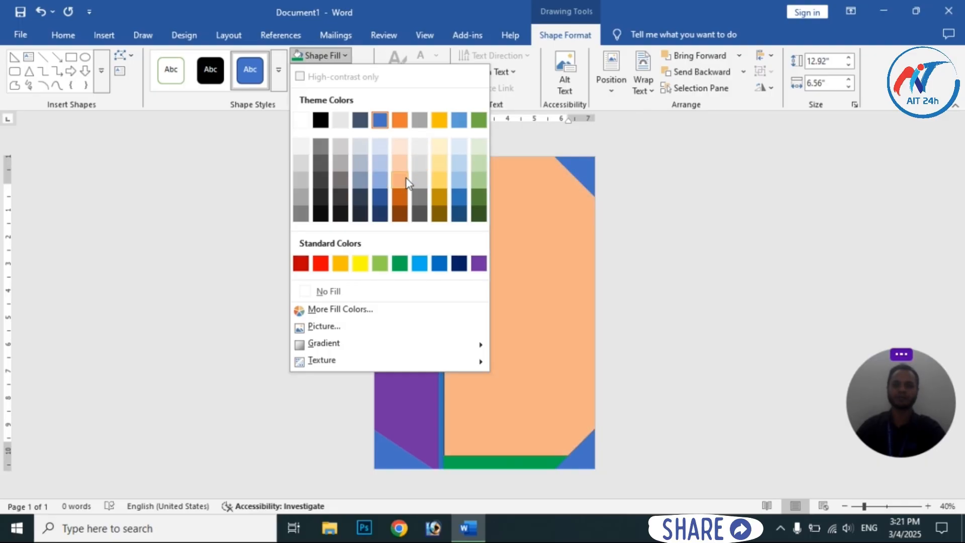
click(406, 182)
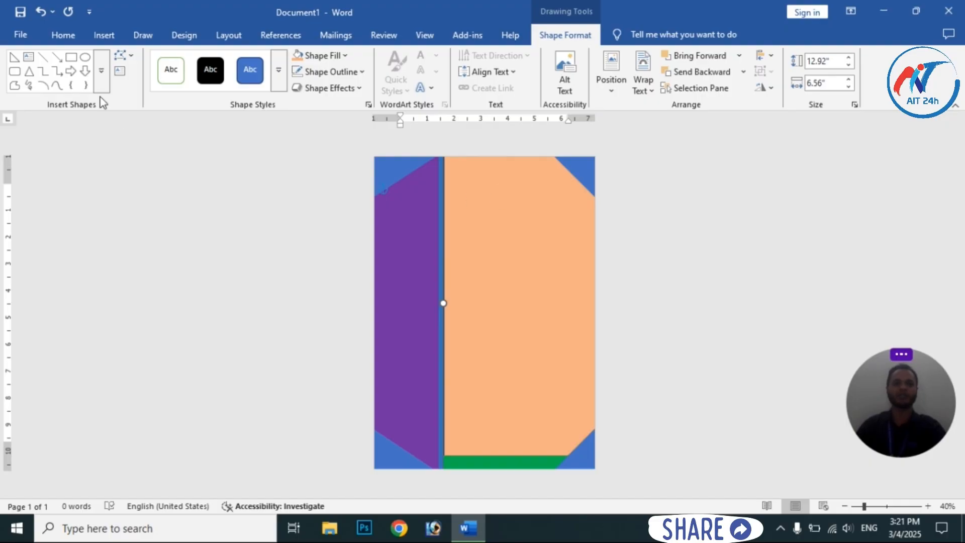
Draw a rectangle about 0.92" high and 9.18" wide across the page top and remove its outline
click(71, 57)
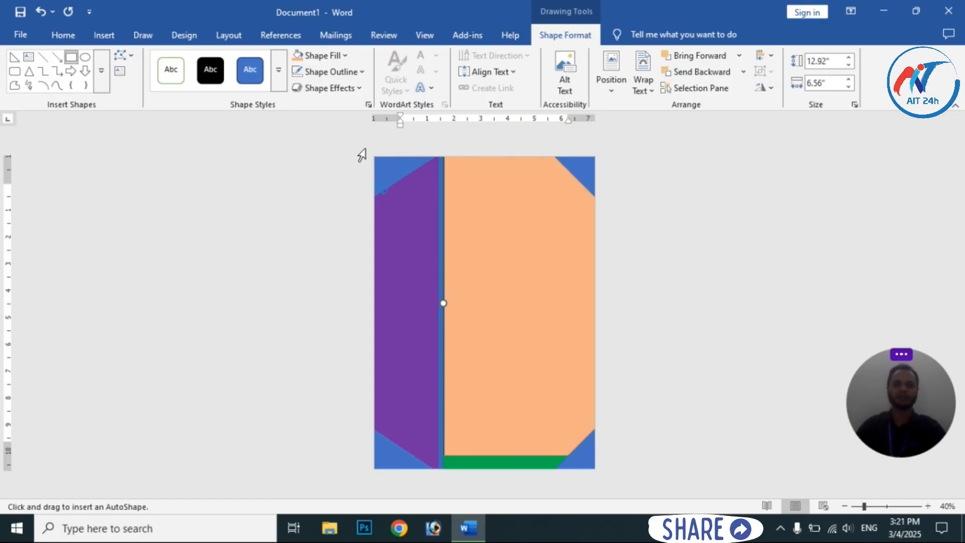
drag(384, 155, 630, 179)
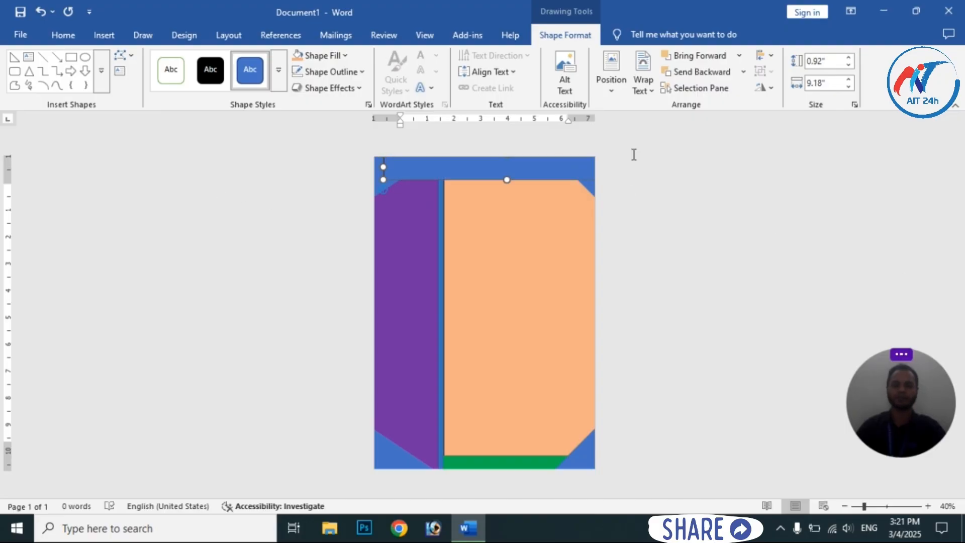
click(362, 71)
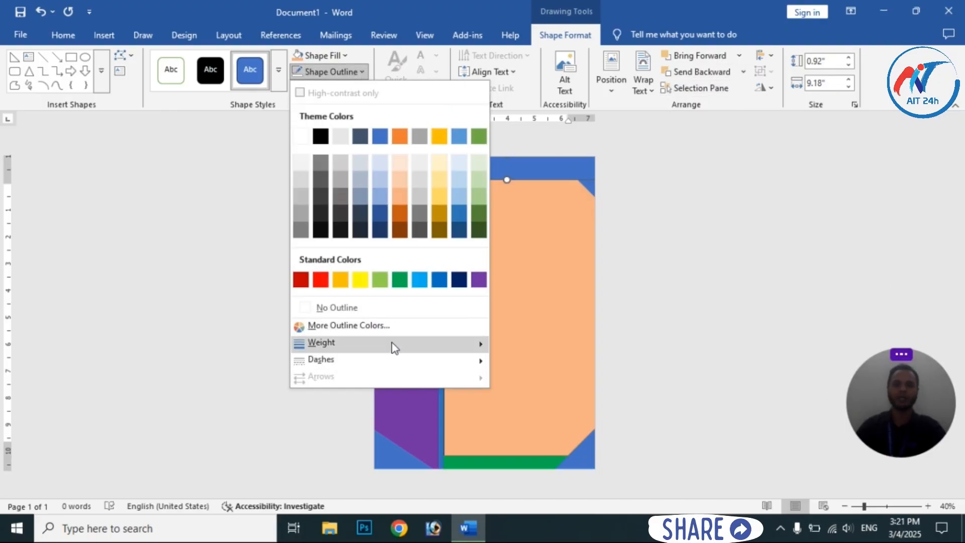
click(370, 310)
Layer the top rectangle behind the corner triangles and left bands but above the orange area, and fill it with dark gold
click(700, 79)
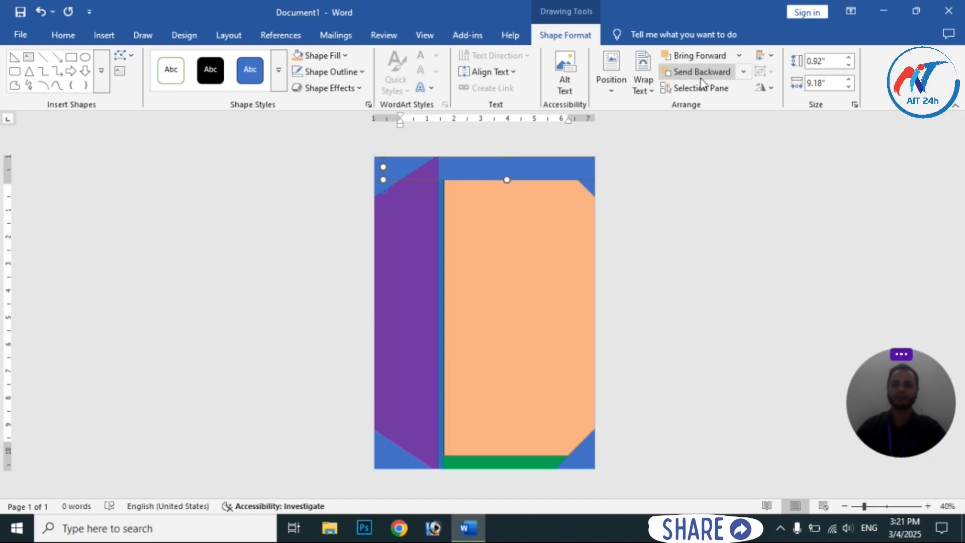
click(701, 80)
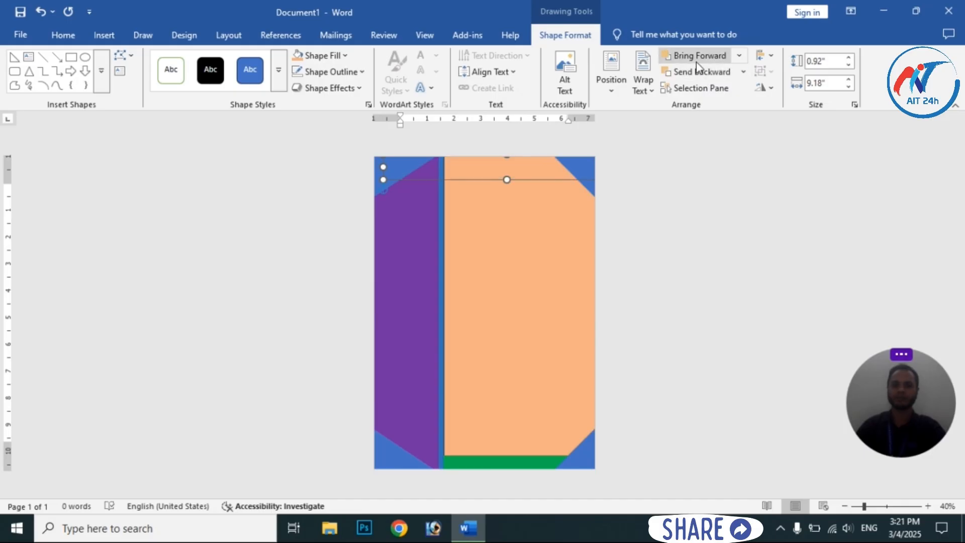
click(697, 63)
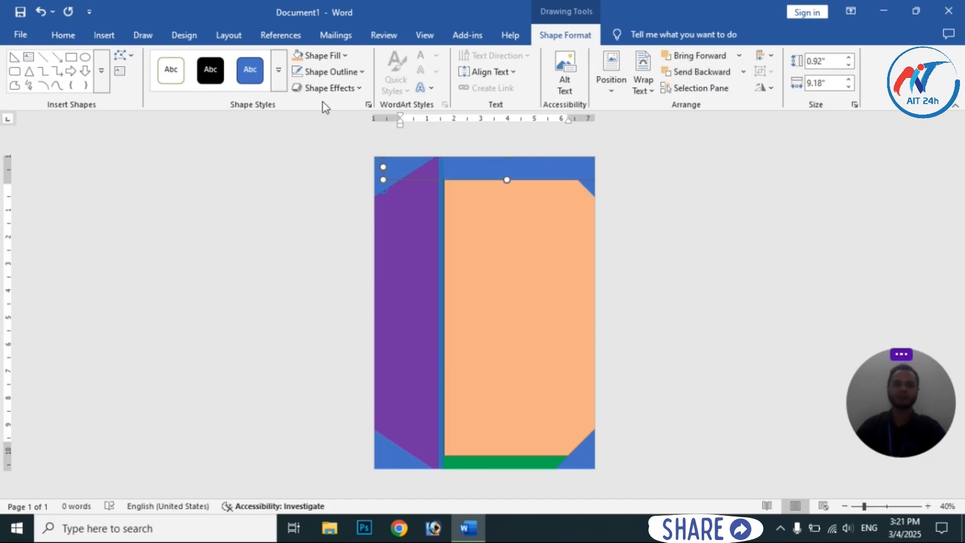
click(324, 55)
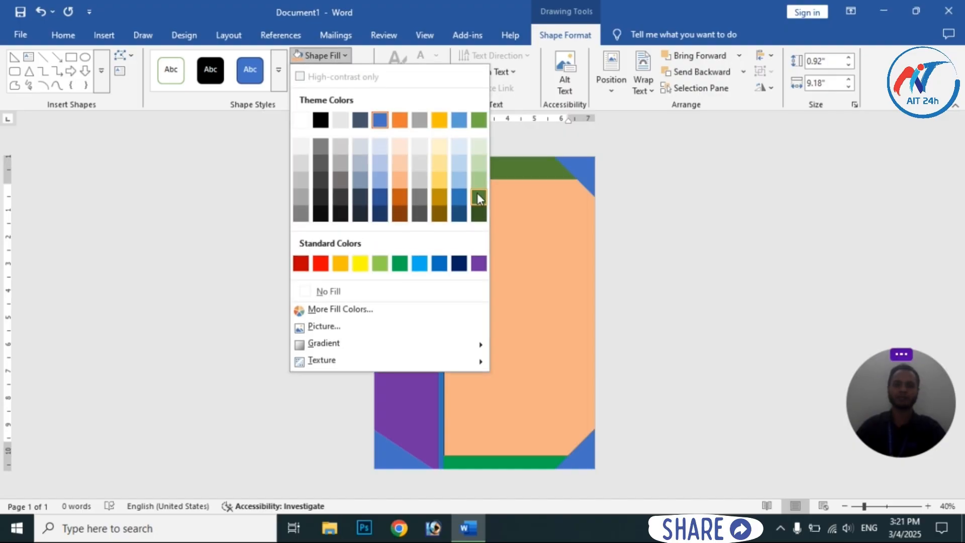
click(440, 203)
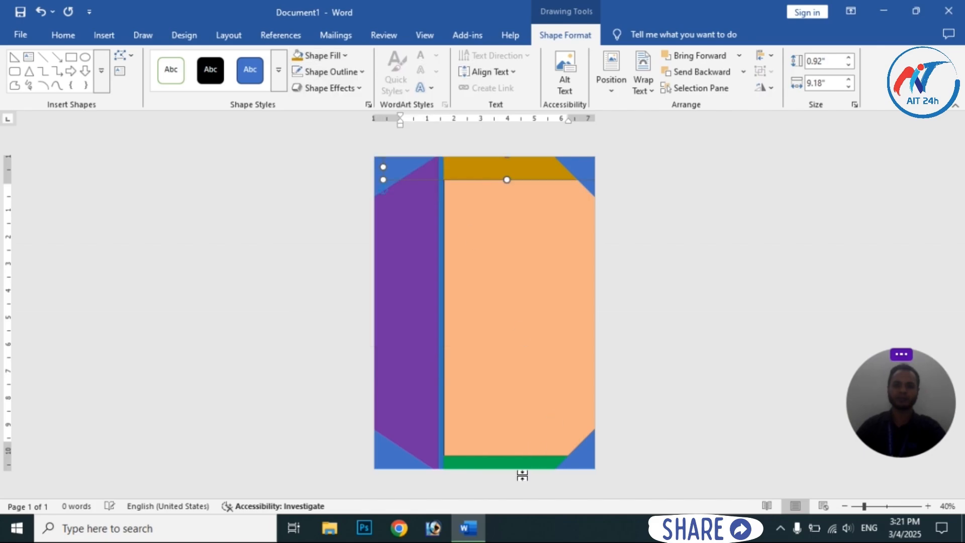
Fill the green bottom band with the same dark gold as the top band and make the top band slightly shorter
click(525, 460)
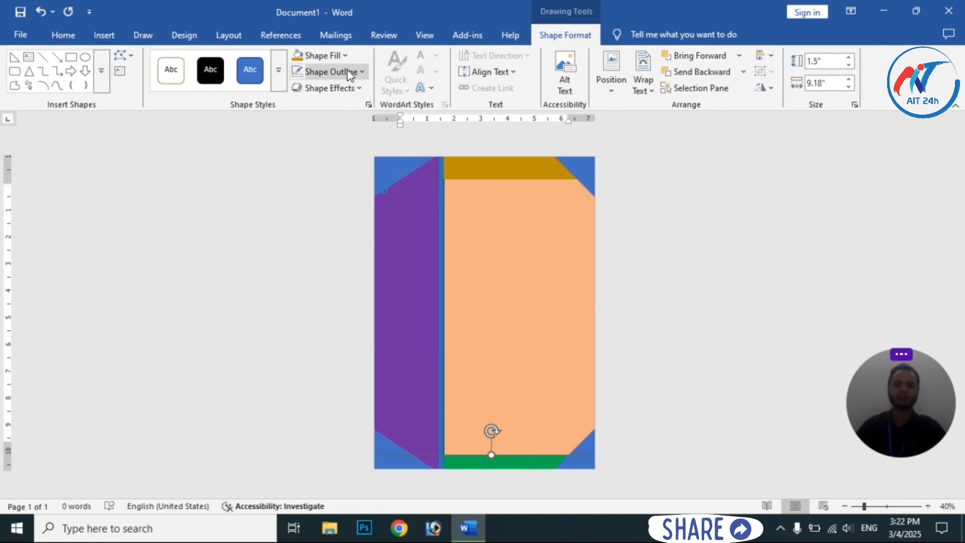
click(297, 55)
click(748, 306)
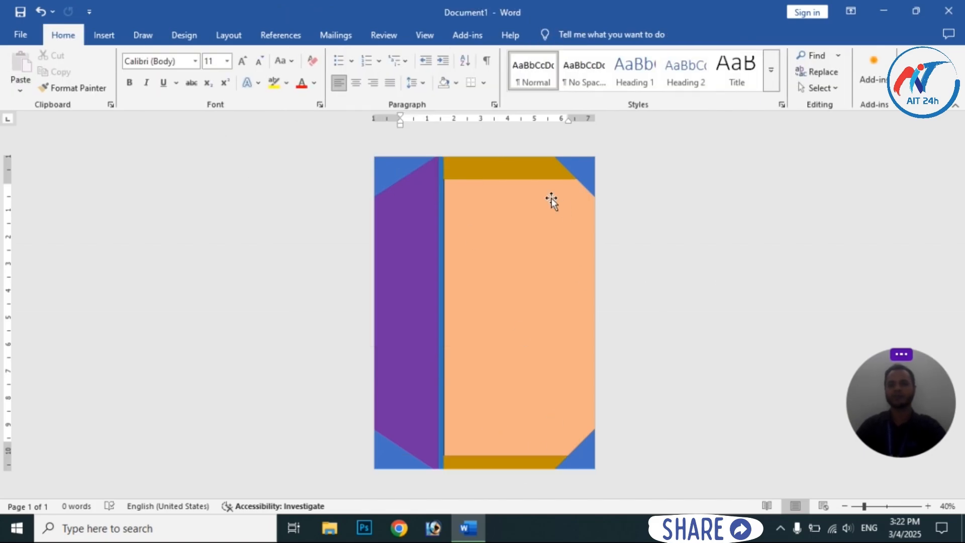
click(507, 175)
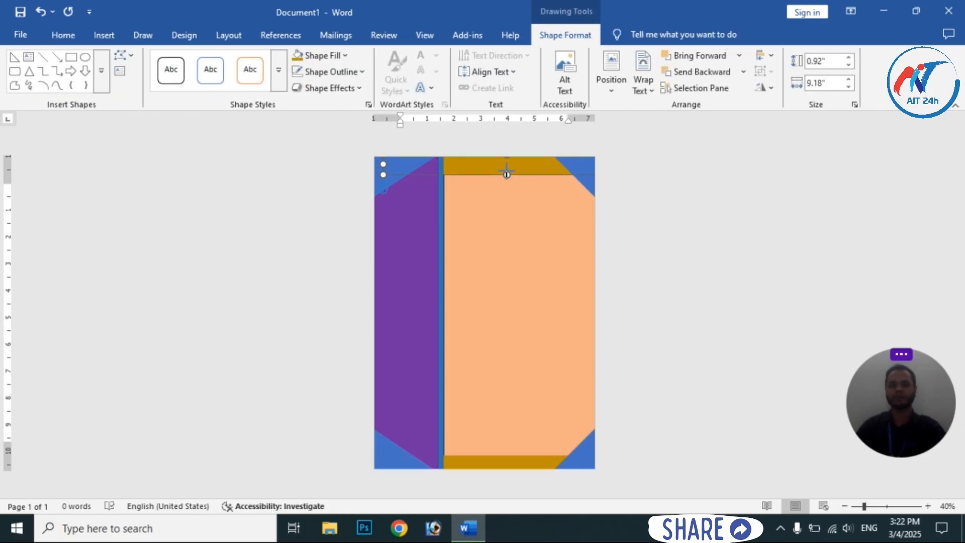
click(814, 287)
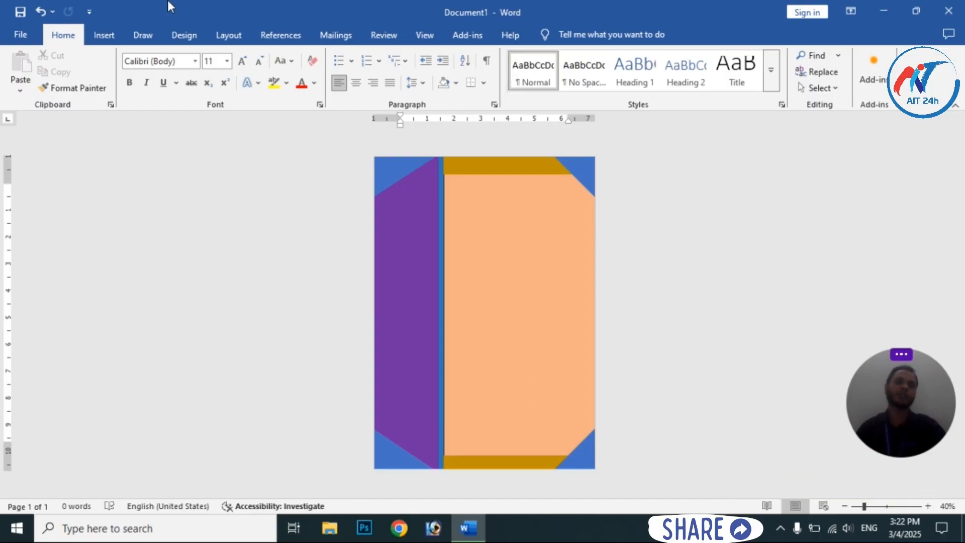
Browse the Personal (D:) drive and the Desktop folder for a cover picture without inserting one
click(103, 36)
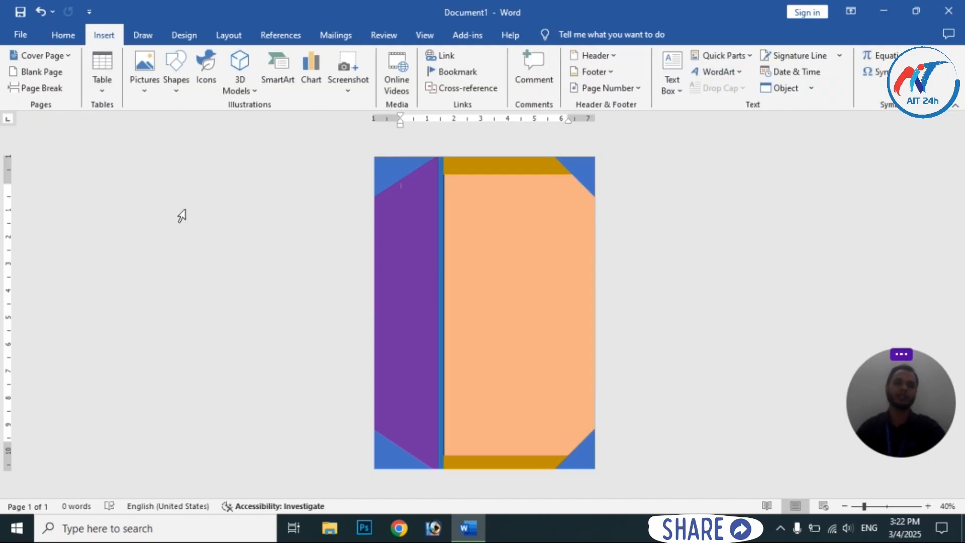
click(146, 93)
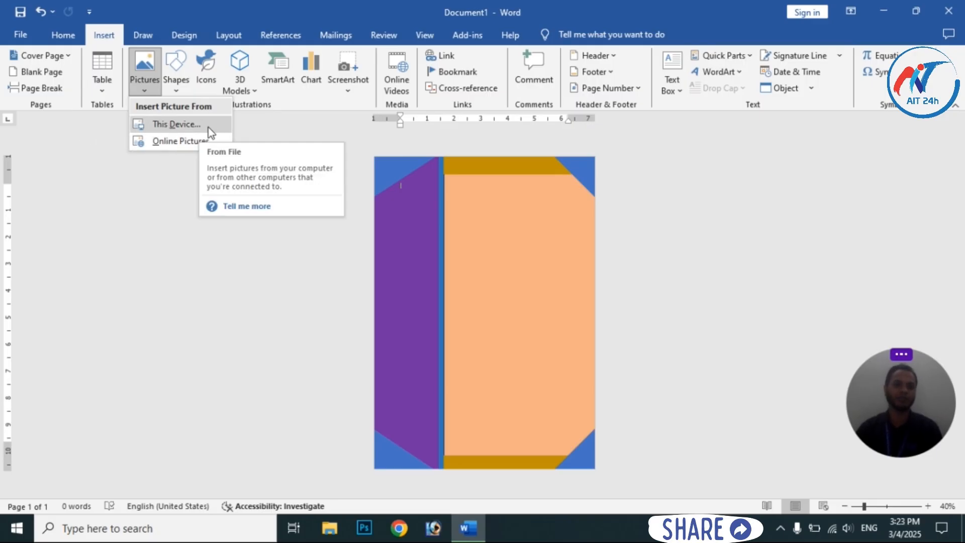
click(177, 125)
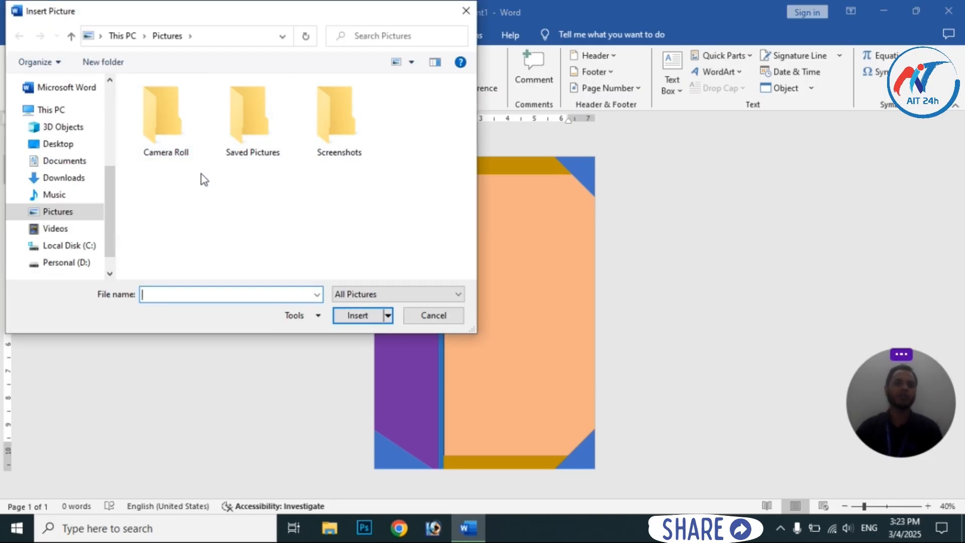
click(56, 263)
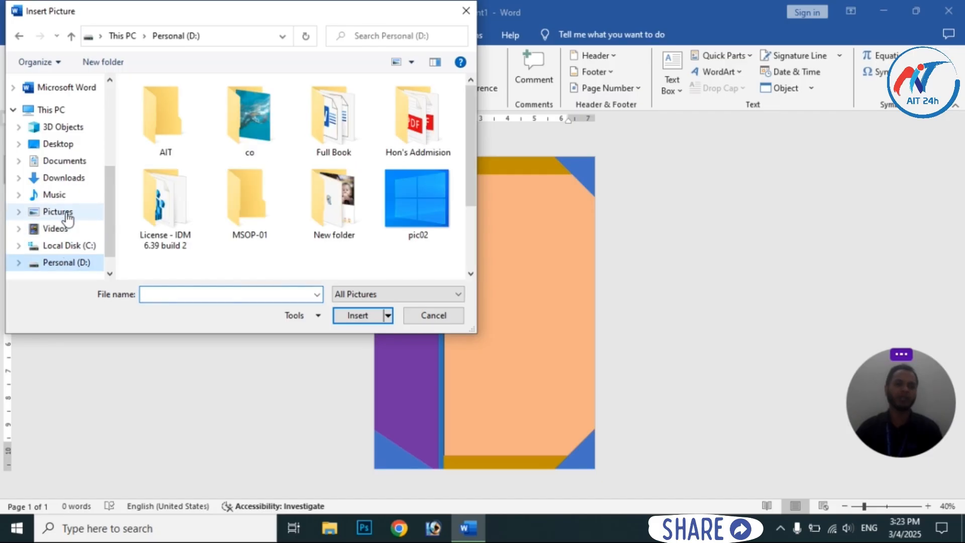
click(58, 147)
scroll(377, 209, down, 2)
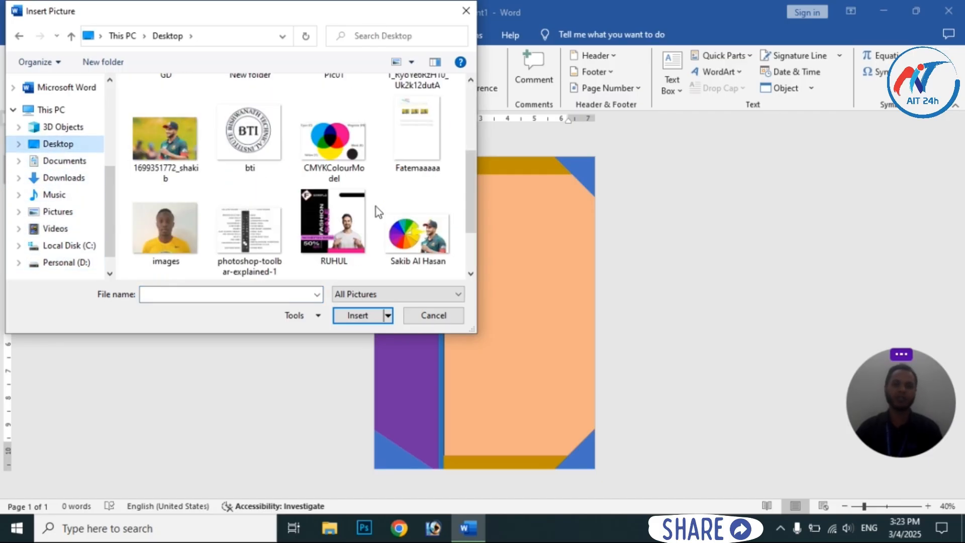
scroll(379, 211, up, 1)
scroll(379, 217, down, 3)
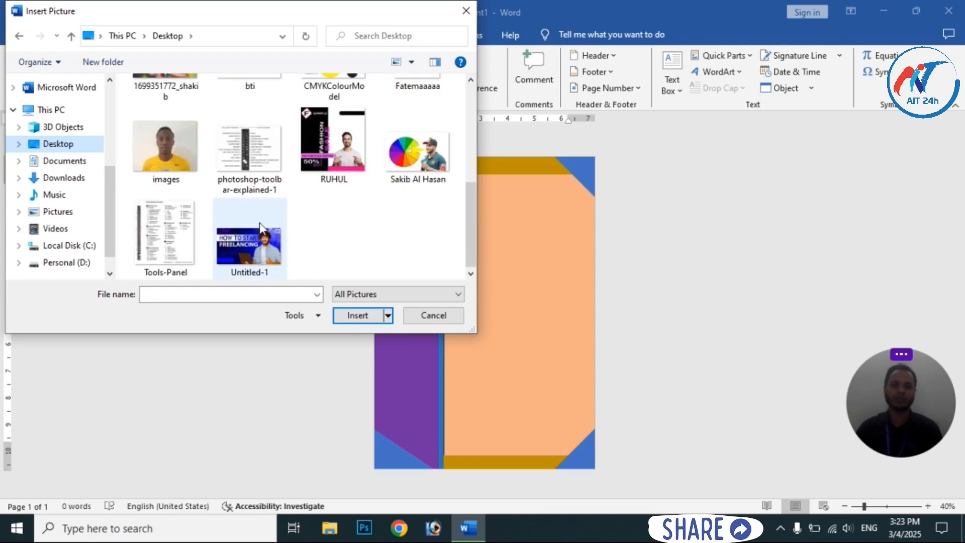
scroll(277, 256, up, 4)
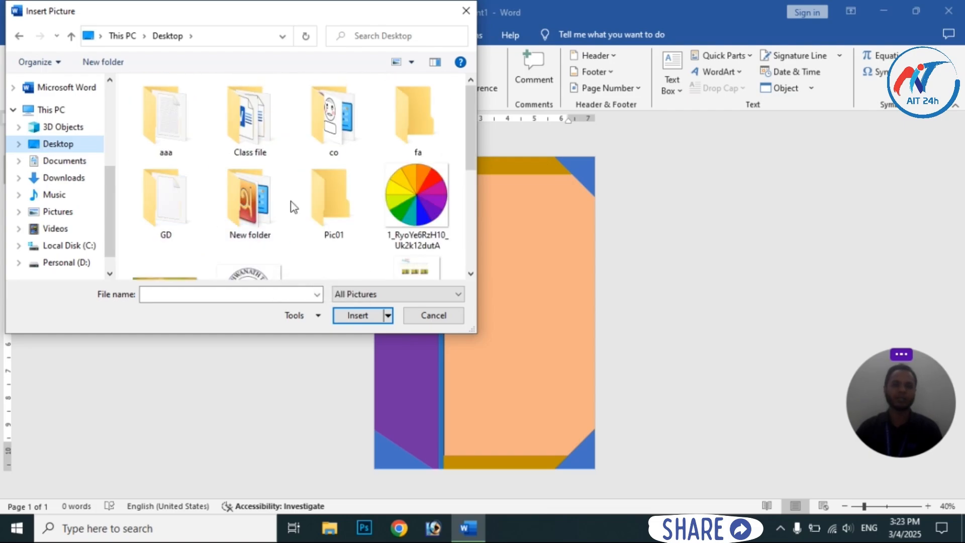
scroll(291, 210, down, 1)
scroll(241, 231, up, 1)
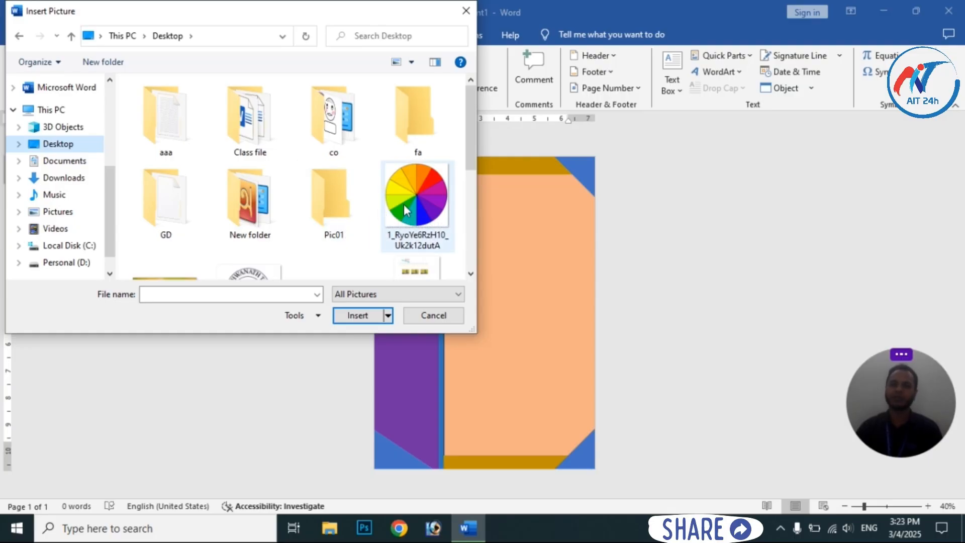
click(470, 11)
Search online pictures for "MS office" and insert the white Office logo picture with the five app icons
click(146, 81)
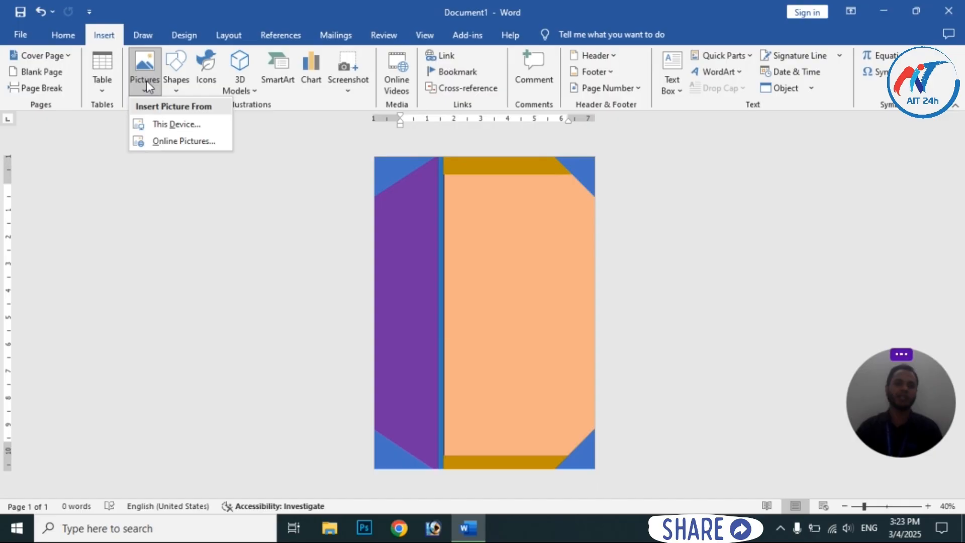
click(198, 146)
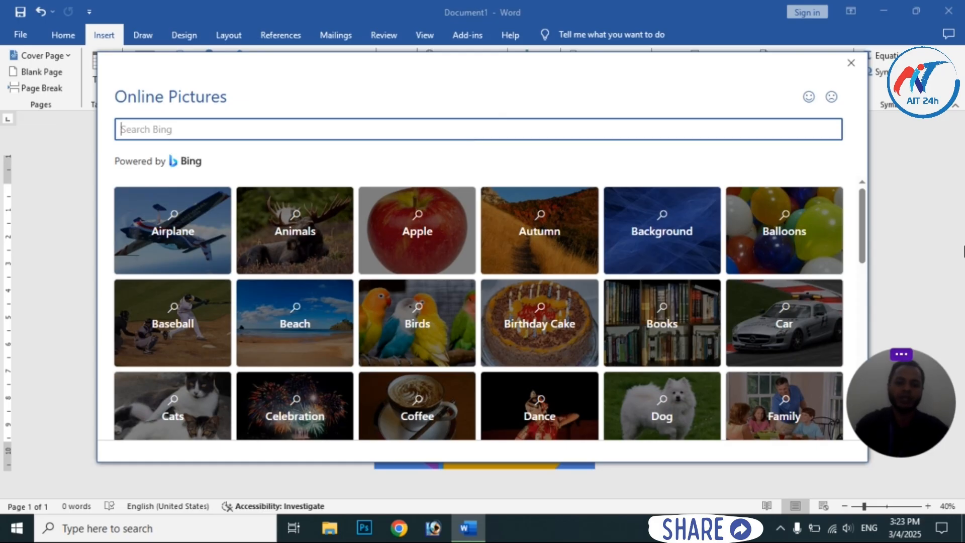
text(M)
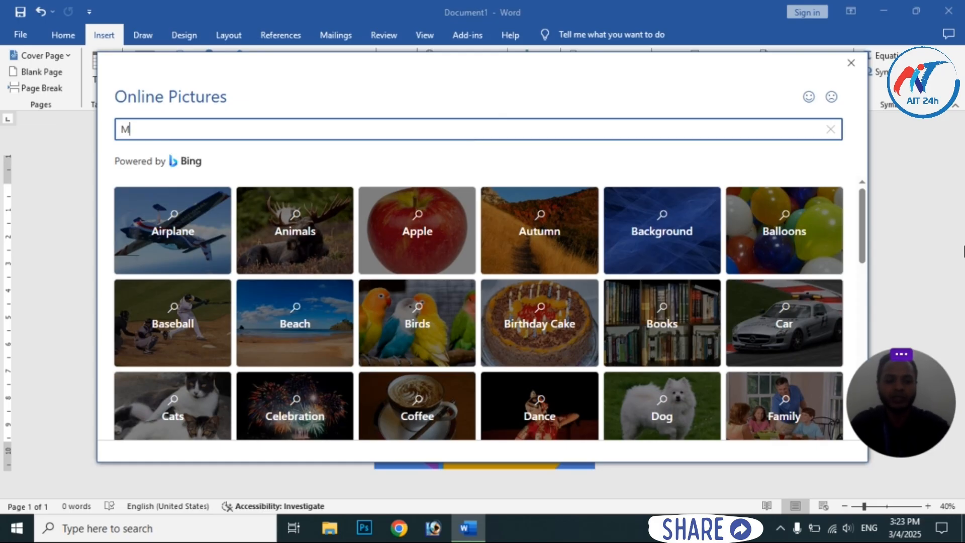
text(S office)
key(Return)
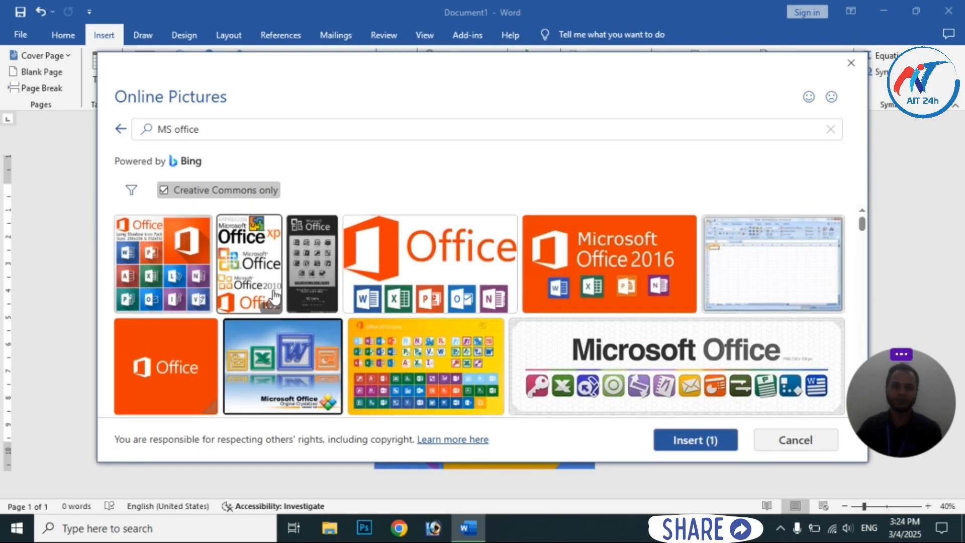
click(402, 276)
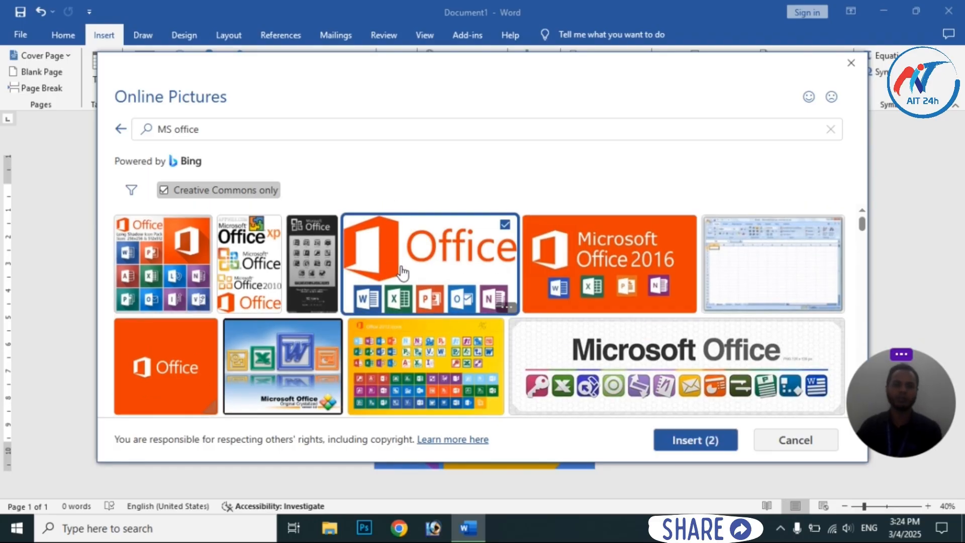
click(692, 444)
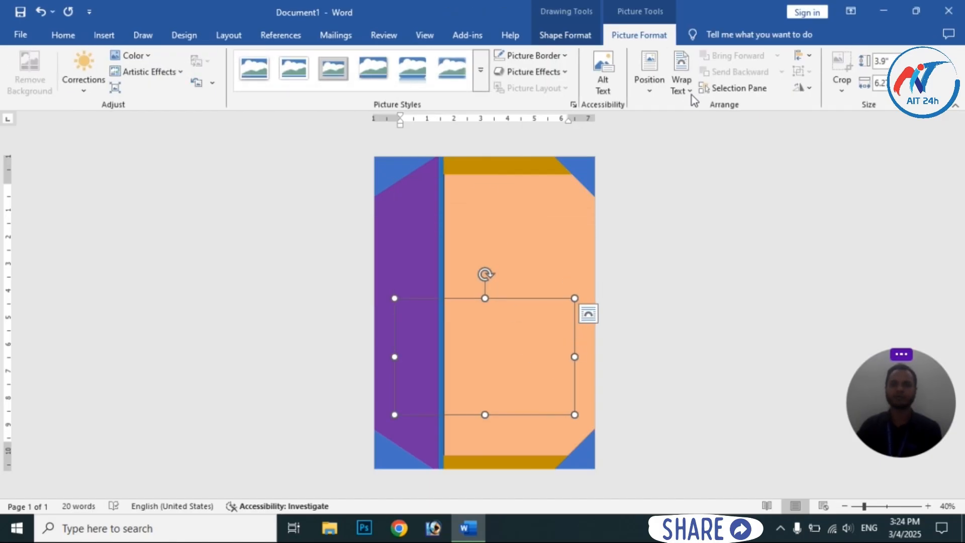
Set the Office picture's text wrapping to In Front of Text and move it up to the middle of the page
click(692, 94)
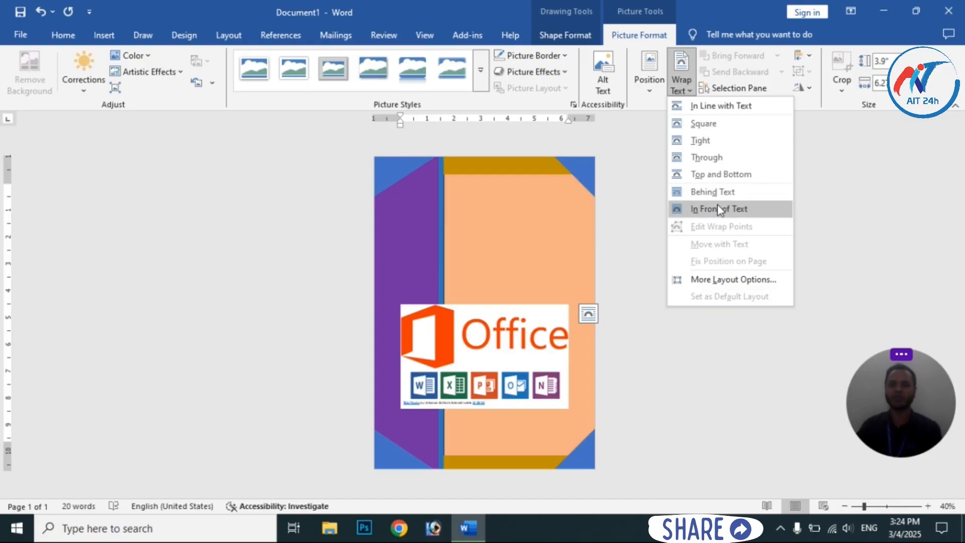
click(719, 209)
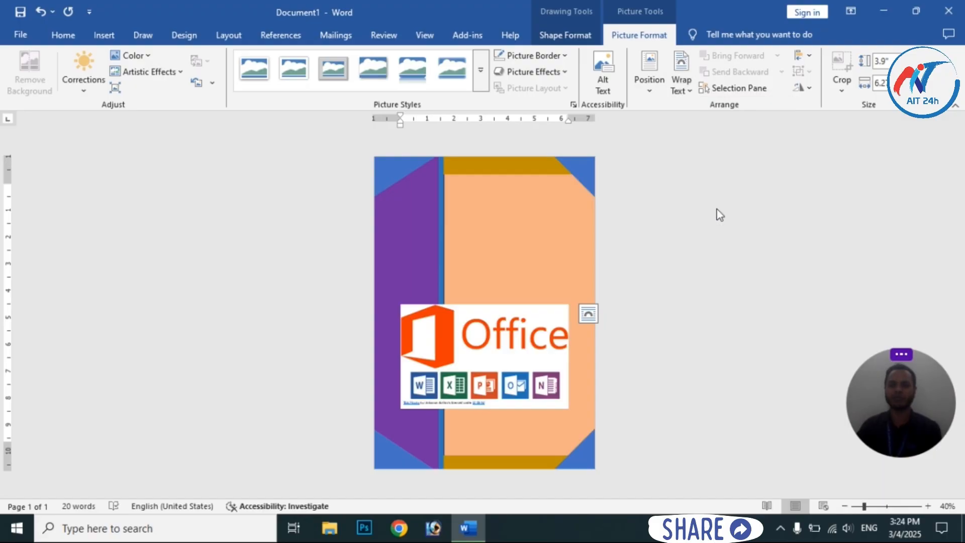
drag(497, 347, 517, 299)
Delete the attribution caption under the Office picture, and move the picture aside to remove the leftover object behind it
click(497, 358)
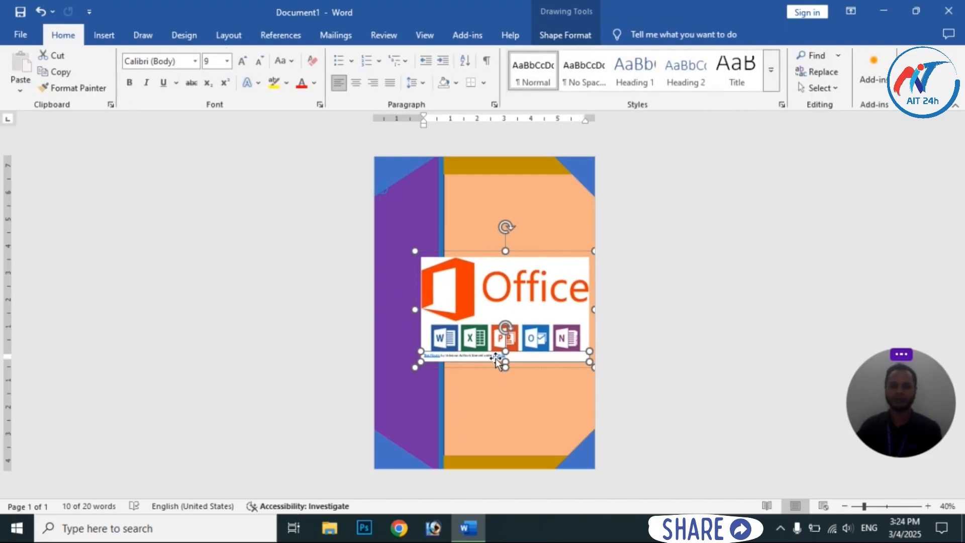
key(Delete)
click(509, 317)
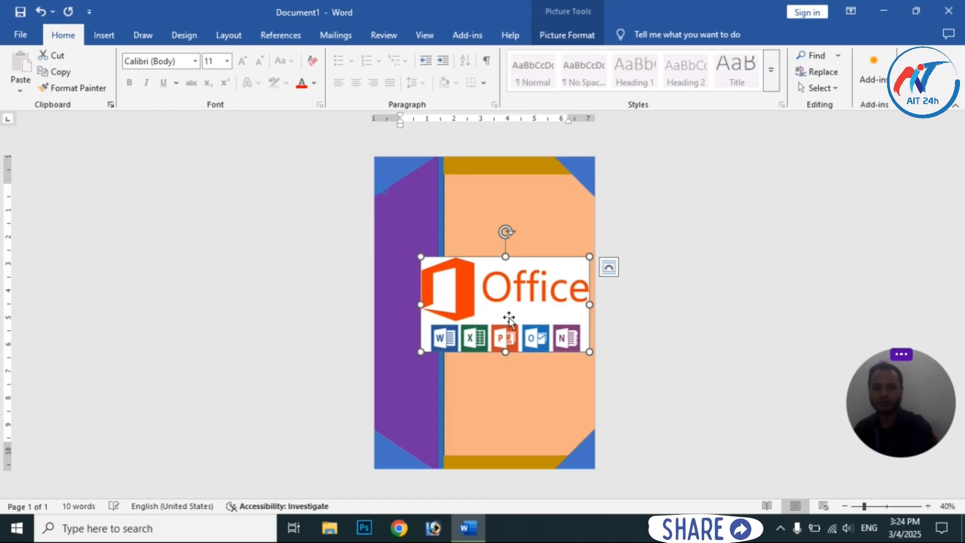
drag(524, 312, 414, 275)
click(486, 375)
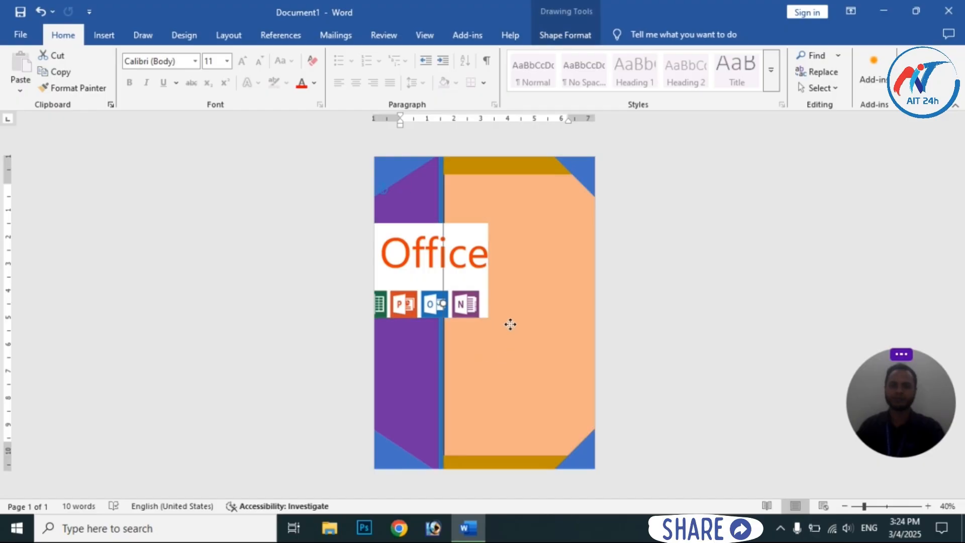
key(Delete)
Resize the Office picture to span the width of the orange area and place it a little below the top gold band
drag(425, 273, 509, 272)
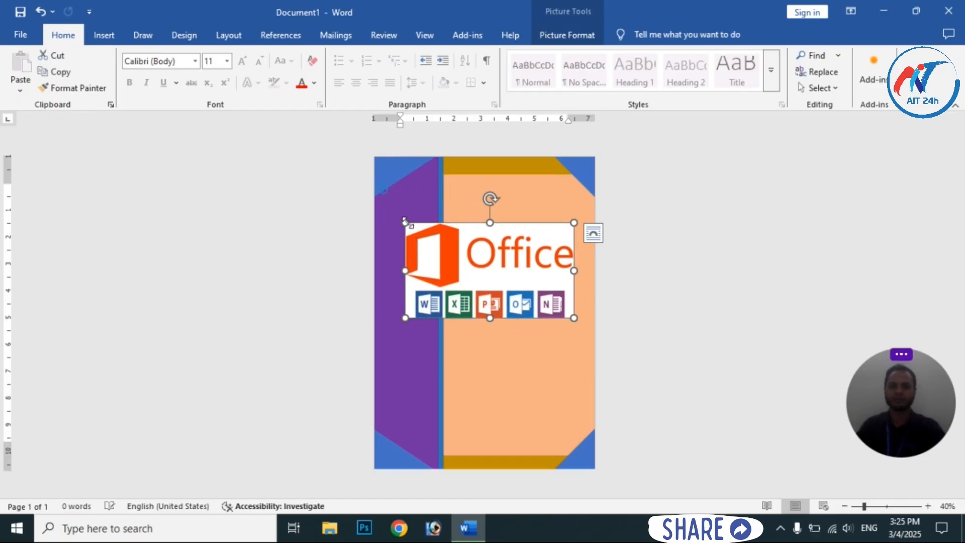
drag(406, 223, 447, 247)
drag(524, 267, 520, 213)
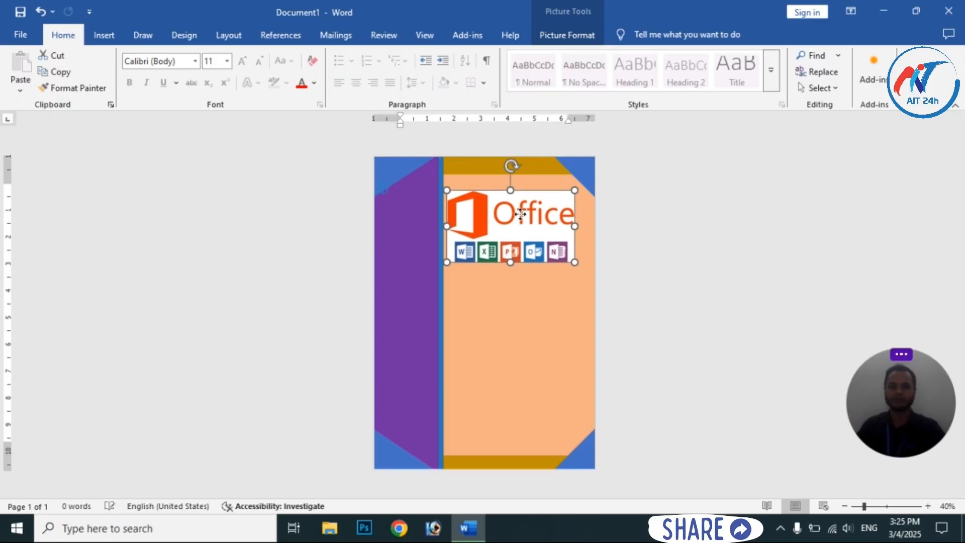
drag(578, 227, 551, 227)
Delete the light orange background rectangle beside the vertical bands
click(520, 350)
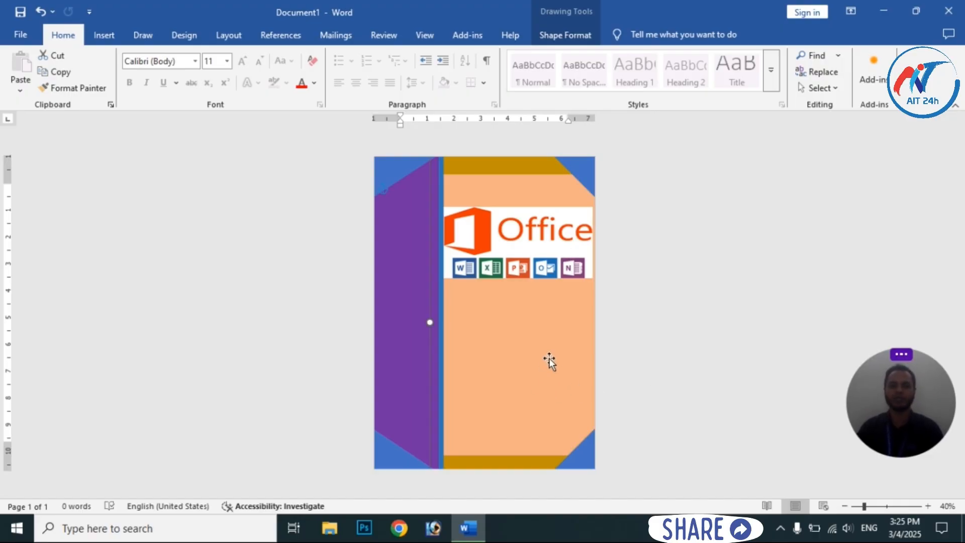
key(Delete)
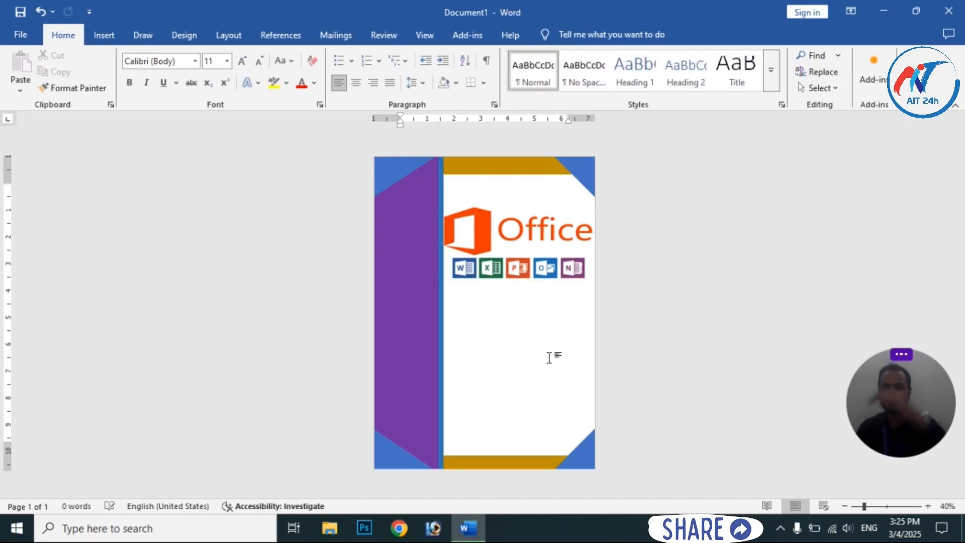
Narrow the Office picture slightly and centre it horizontally in the white area beside the blue band
click(508, 257)
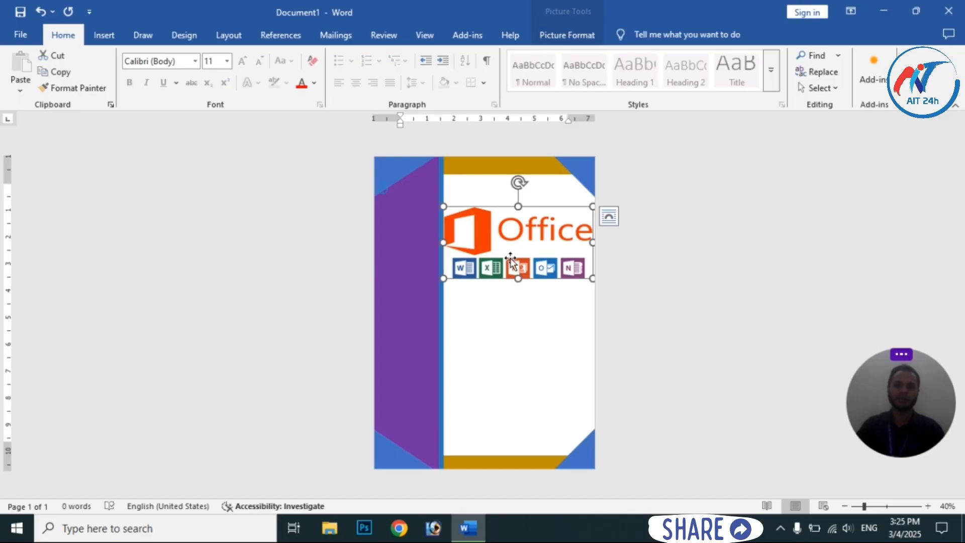
drag(591, 243, 587, 243)
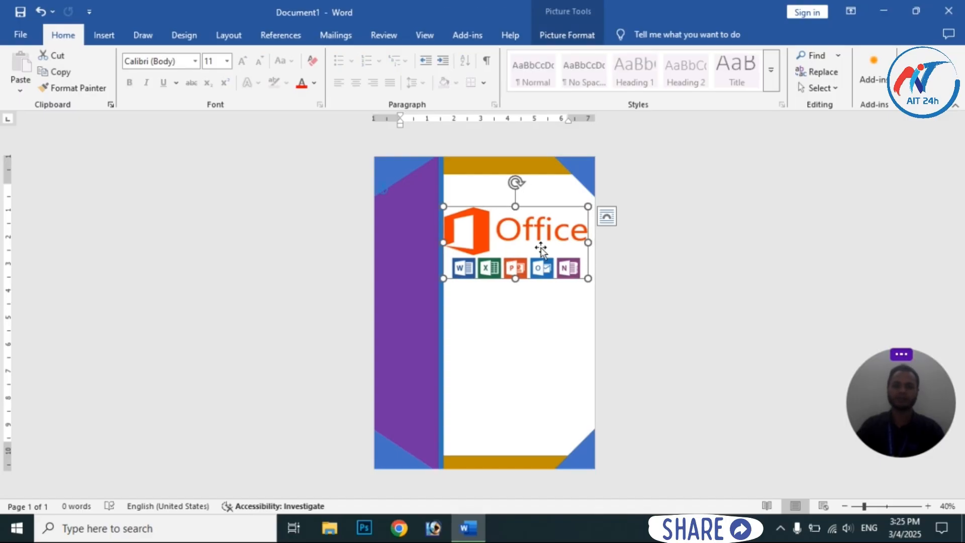
key(ctrl+z)
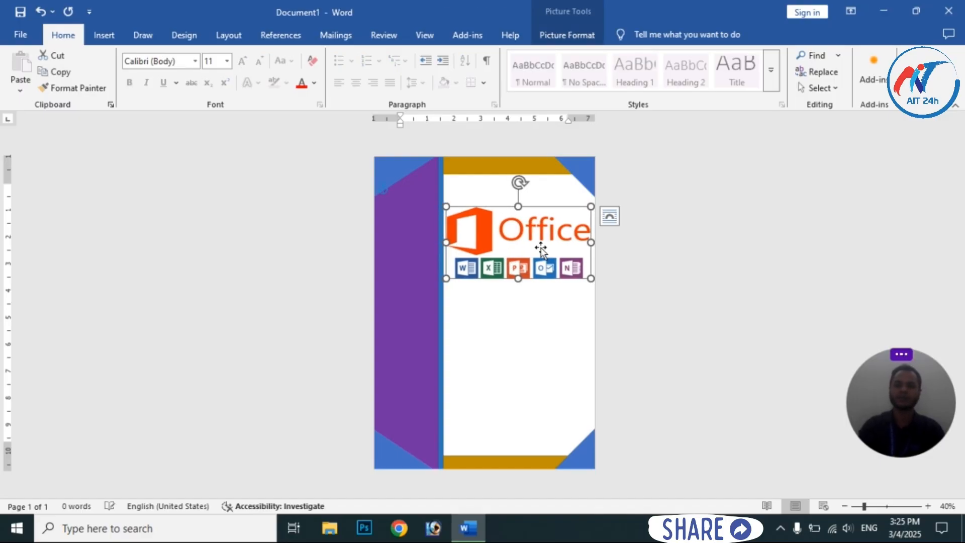
click(571, 399)
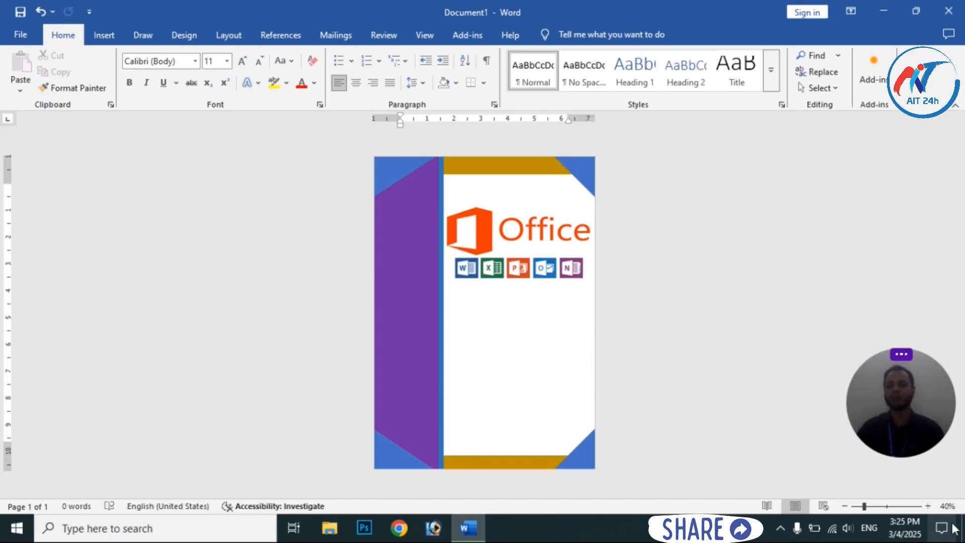
Draw a text box about 0.23" high and 0.75" wide on the Office logo's white panel and enter 365 in it
click(930, 508)
click(930, 508)
click(930, 508)
click(931, 508)
click(930, 508)
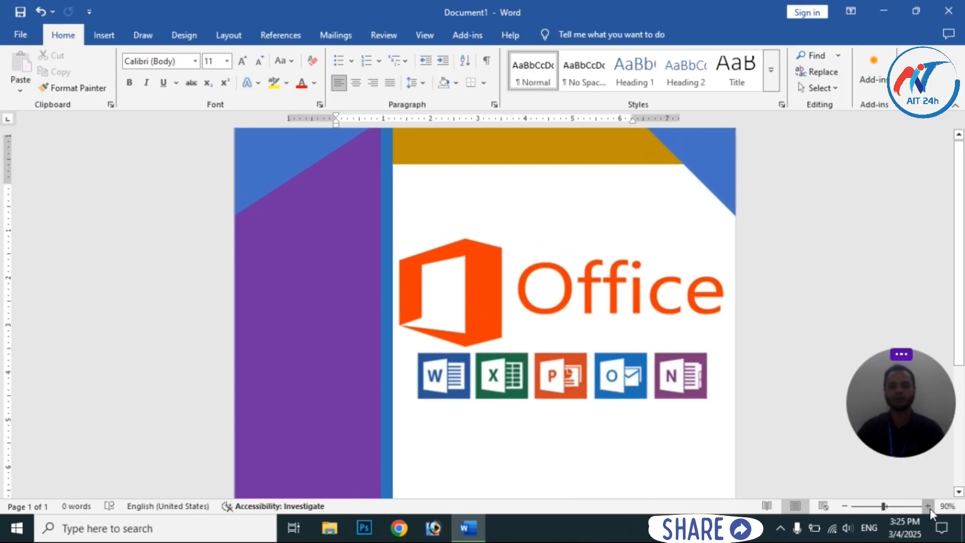
click(930, 508)
click(931, 508)
click(930, 508)
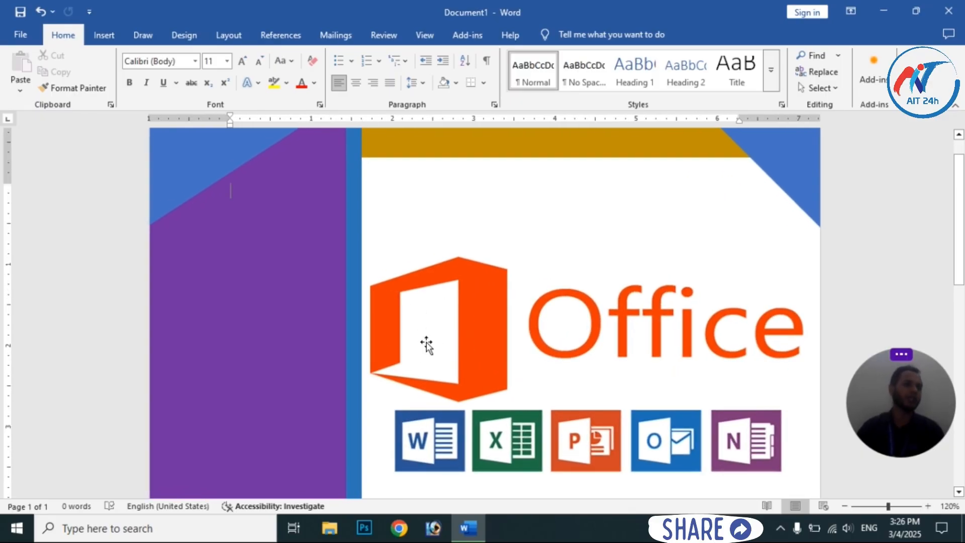
click(104, 35)
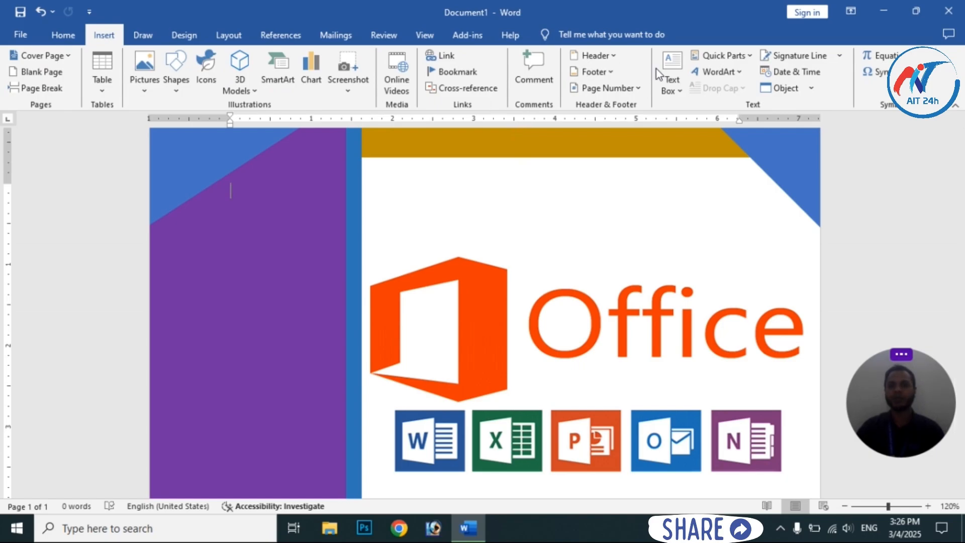
click(674, 70)
click(663, 382)
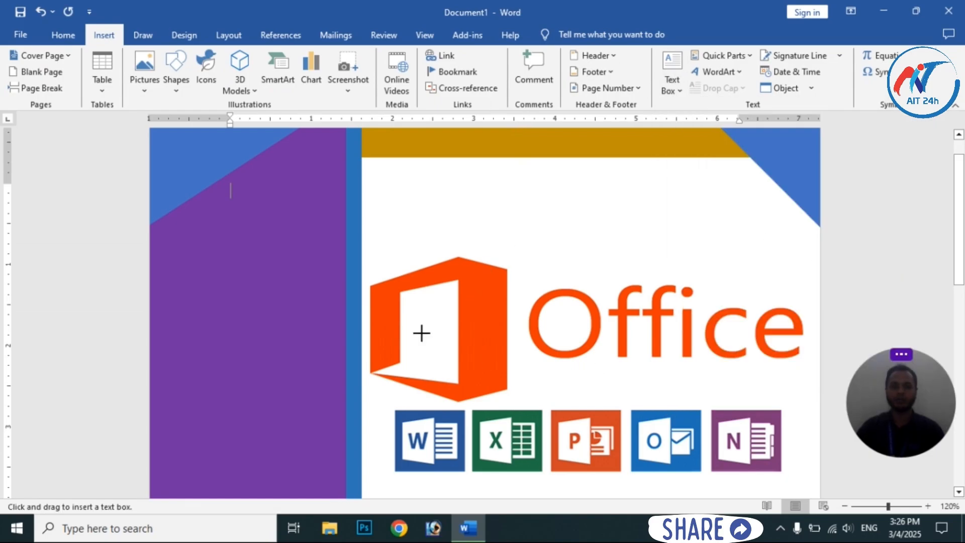
mouse_move(397, 322)
mouse_down()
mouse_move(405, 334)
mouse_move(459, 341)
mouse_up()
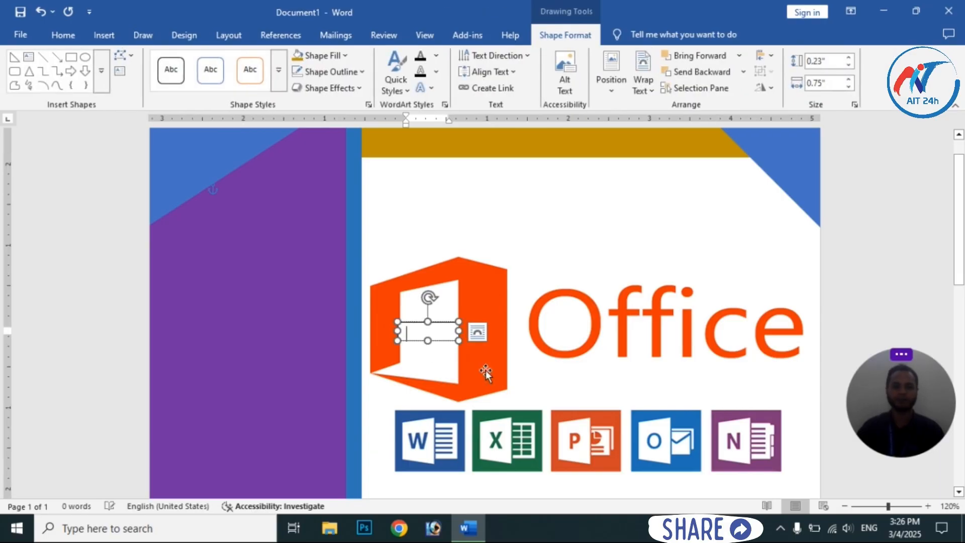
click(229, 34)
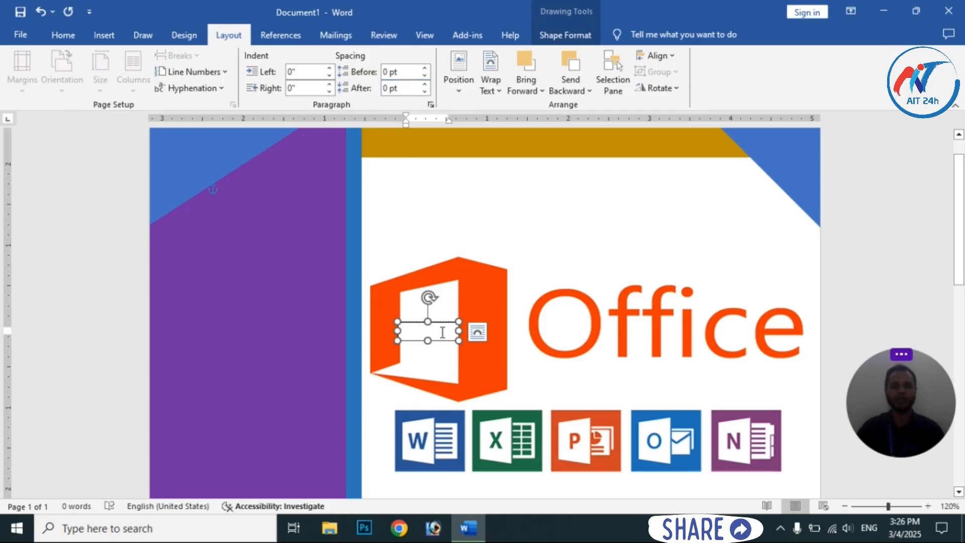
text(365)
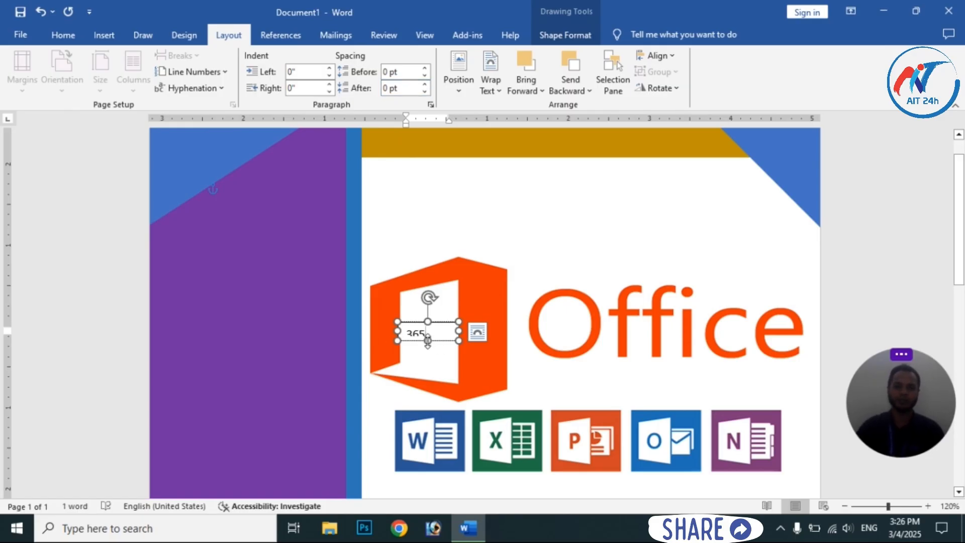
Enlarge the 365 text to 22 pt and stretch its text box to about 0.5" high
drag(428, 341, 400, 338)
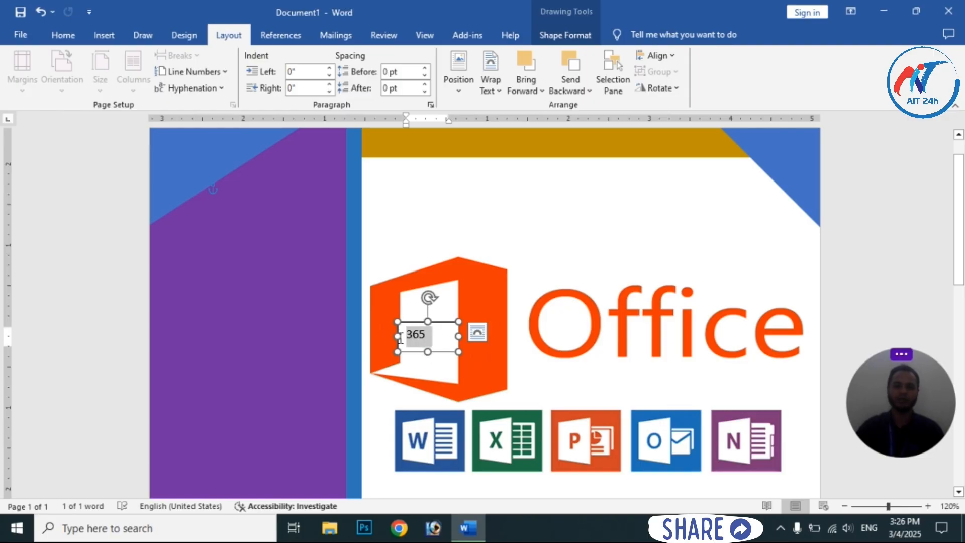
click(65, 34)
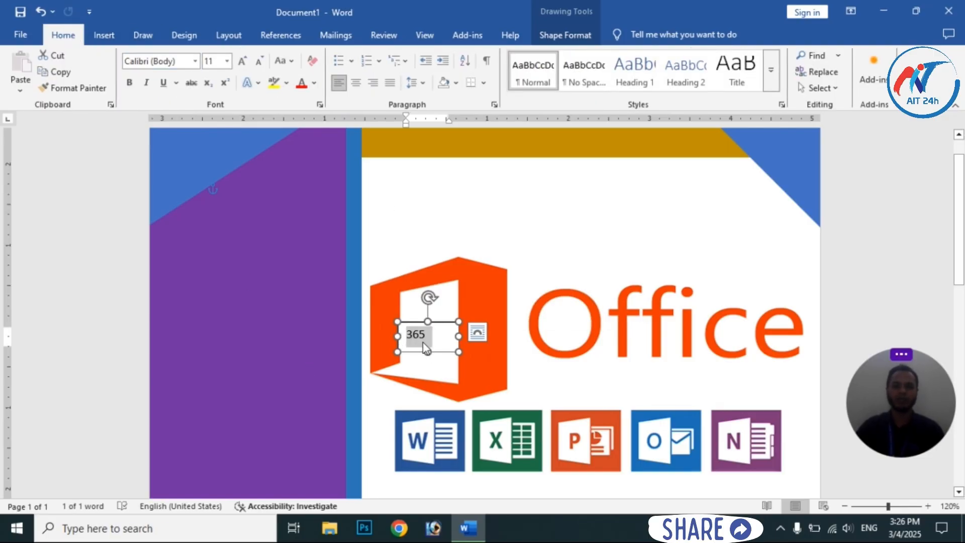
click(241, 61)
click(242, 62)
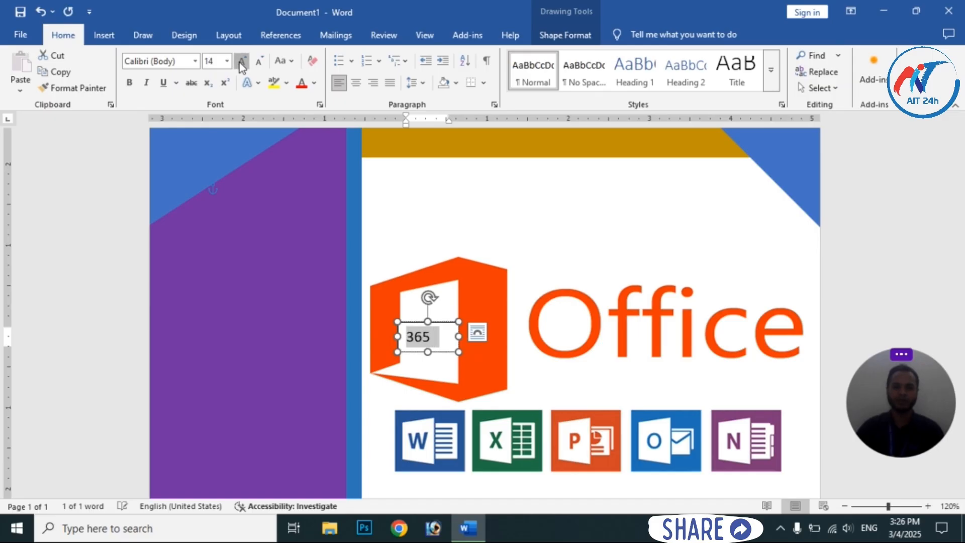
click(242, 61)
click(242, 62)
click(241, 62)
click(241, 61)
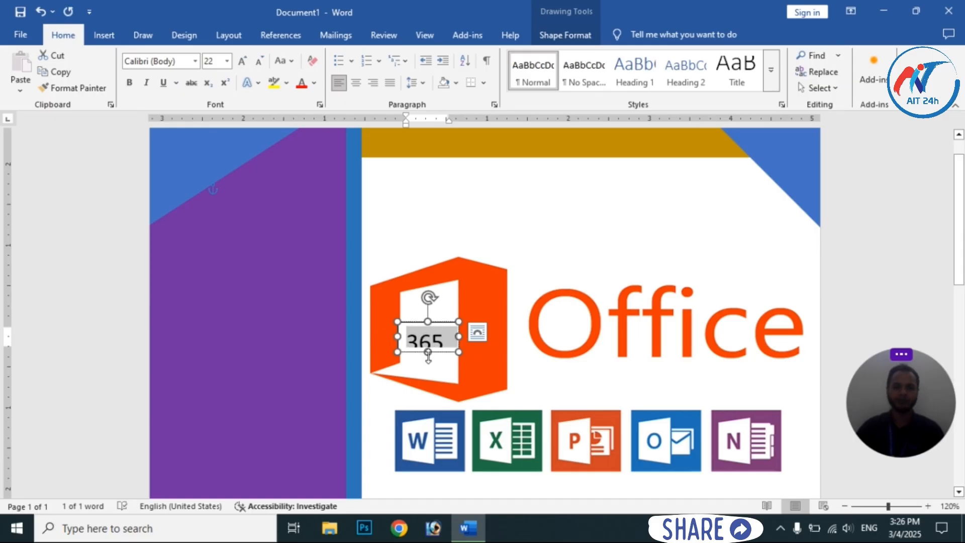
drag(428, 352, 391, 342)
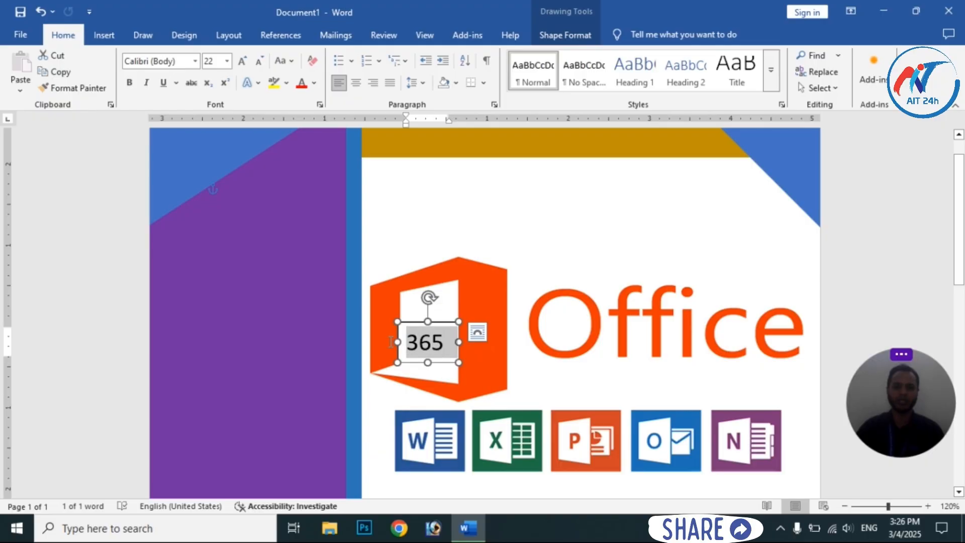
Format the 365 text as bold Arial Black and reduce it to 18 pt
click(129, 85)
click(171, 61)
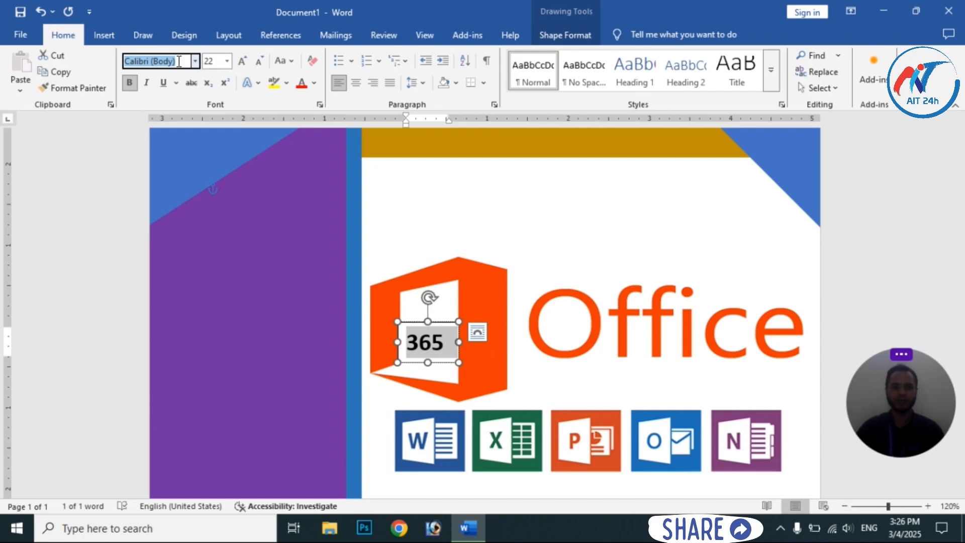
click(194, 63)
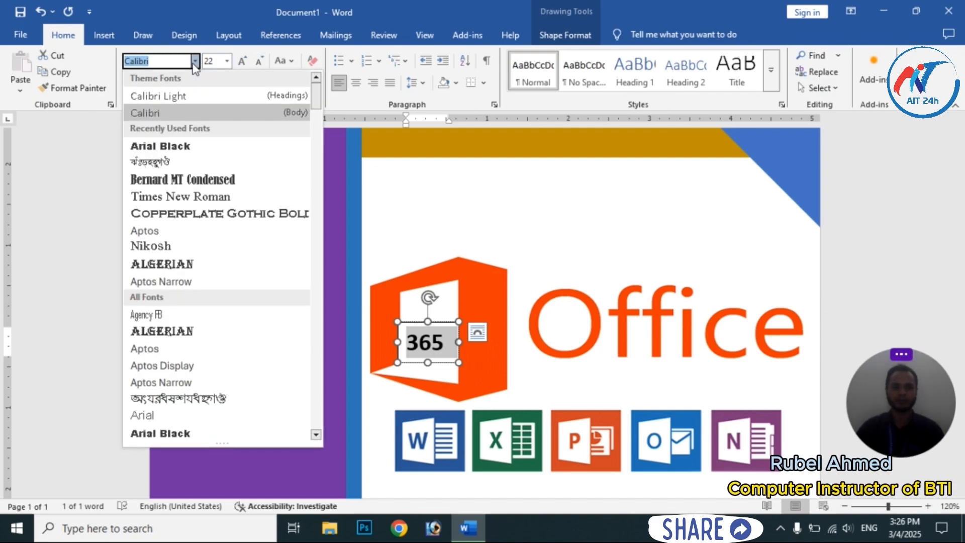
click(190, 146)
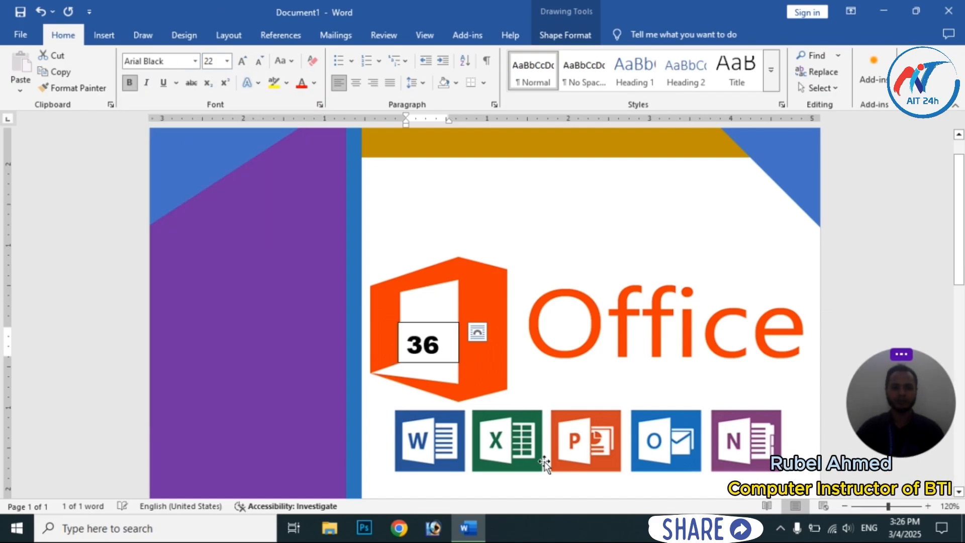
click(258, 67)
click(258, 62)
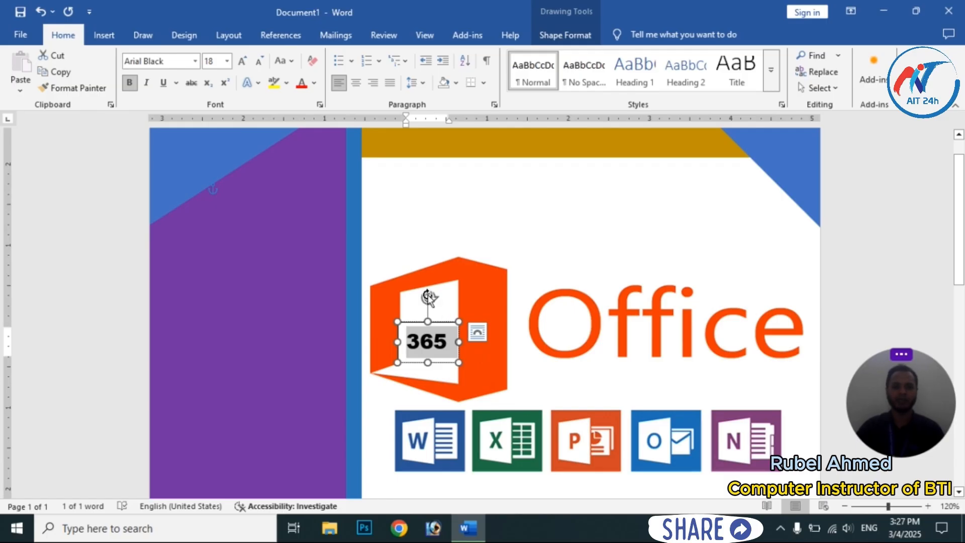
mouse_move(429, 297)
mouse_down()
mouse_move(413, 299)
mouse_move(428, 294)
mouse_up()
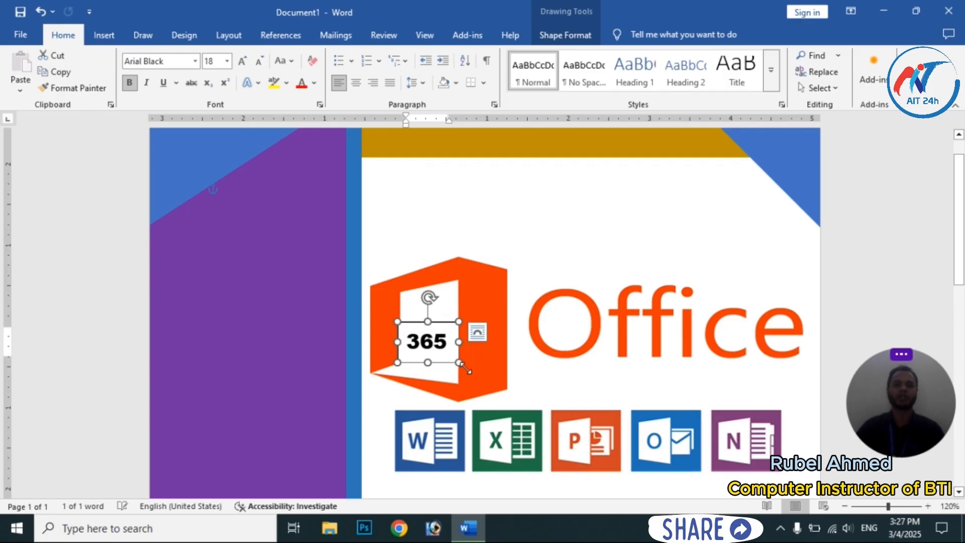
Remove both the outline and the fill from the 365 text box
click(446, 346)
click(446, 322)
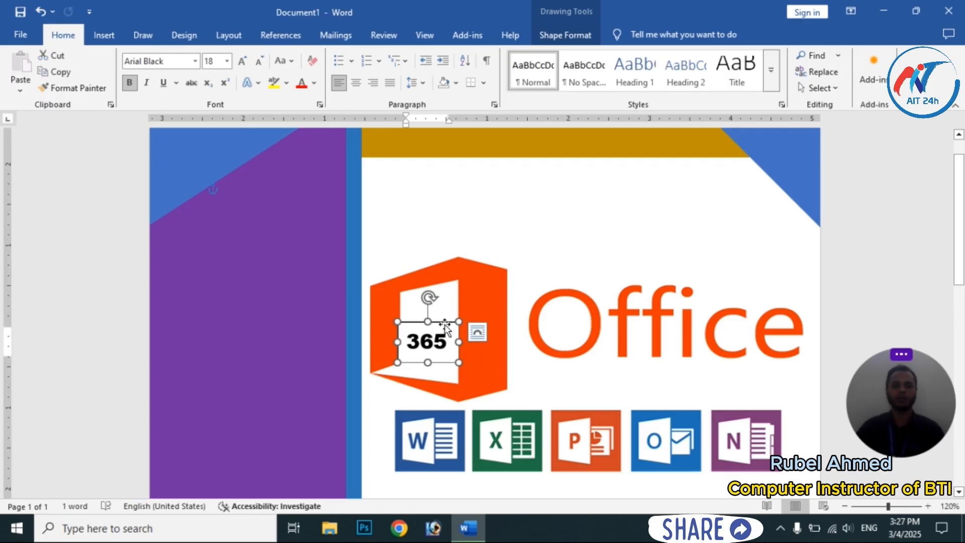
click(564, 31)
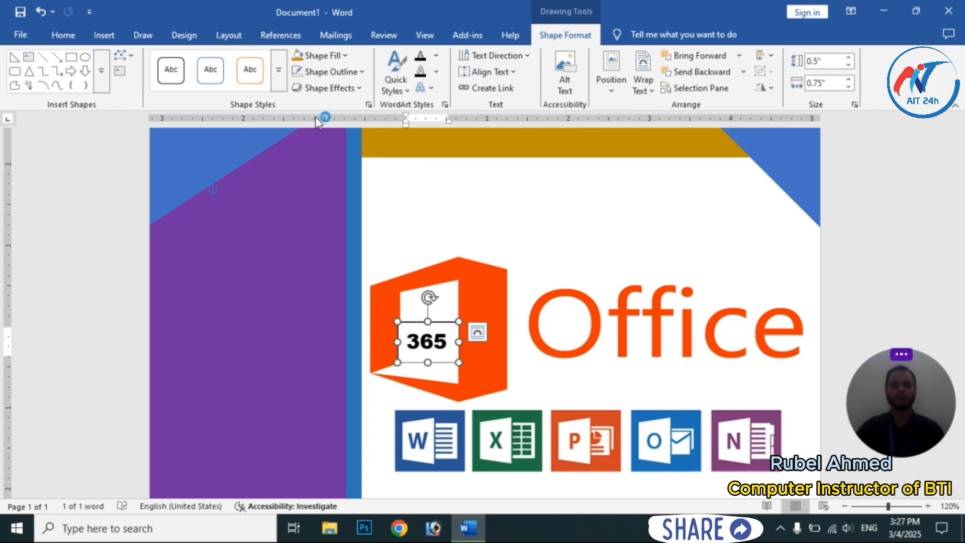
click(369, 75)
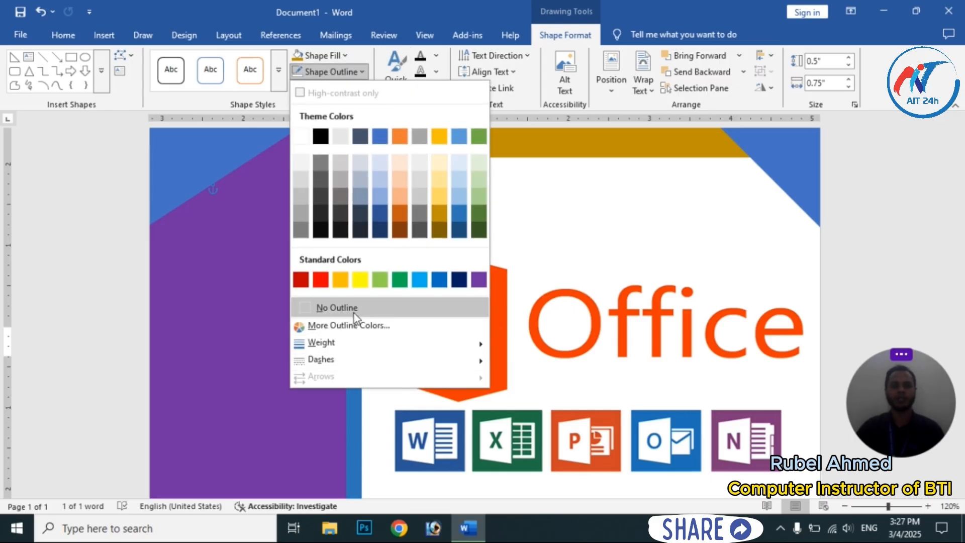
click(353, 313)
click(351, 55)
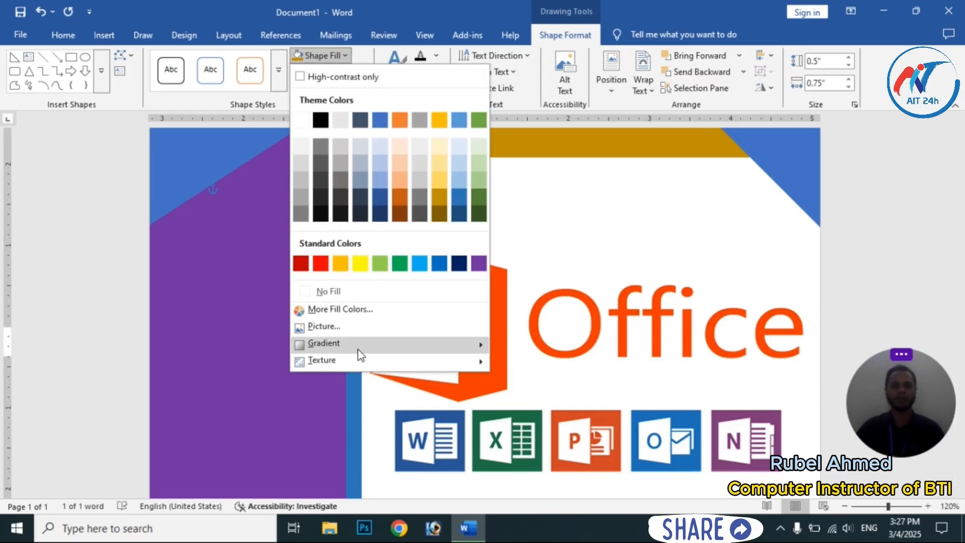
click(337, 289)
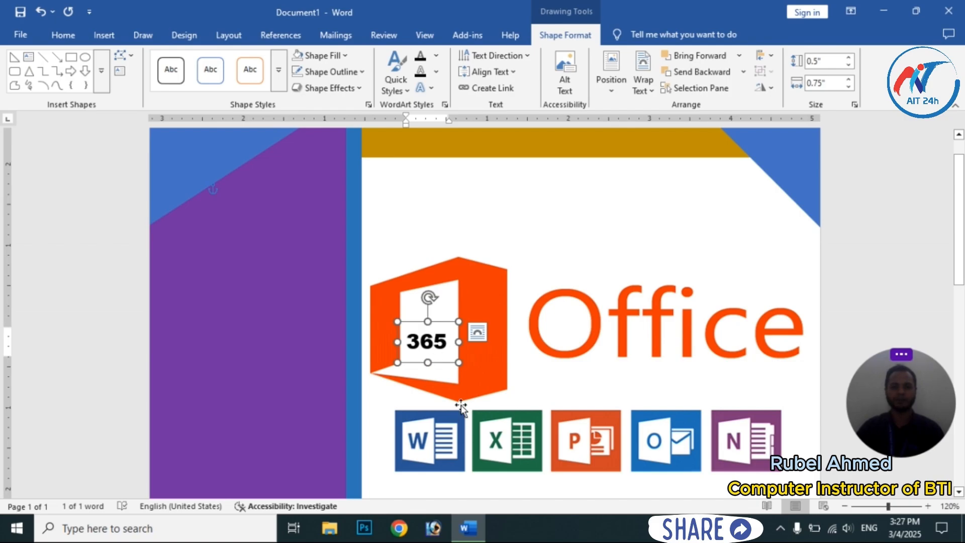
click(445, 375)
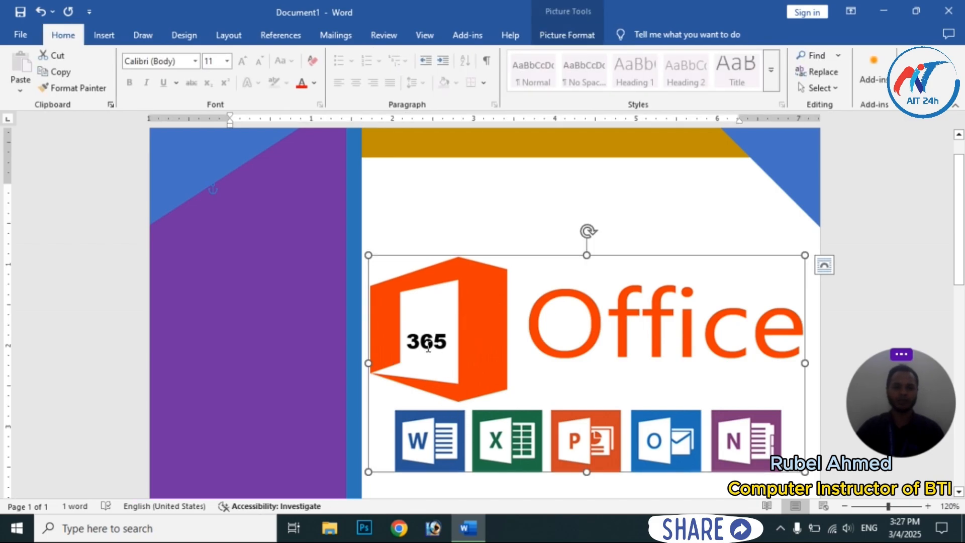
Move the 365 text box slightly up and nudge it to the right within the logo's white panel
click(439, 330)
drag(439, 322, 441, 313)
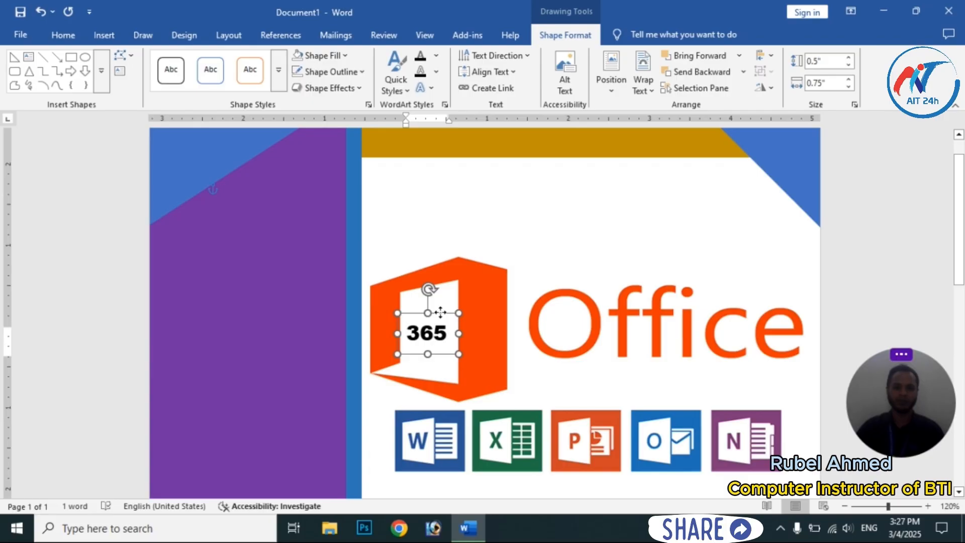
key(Right)
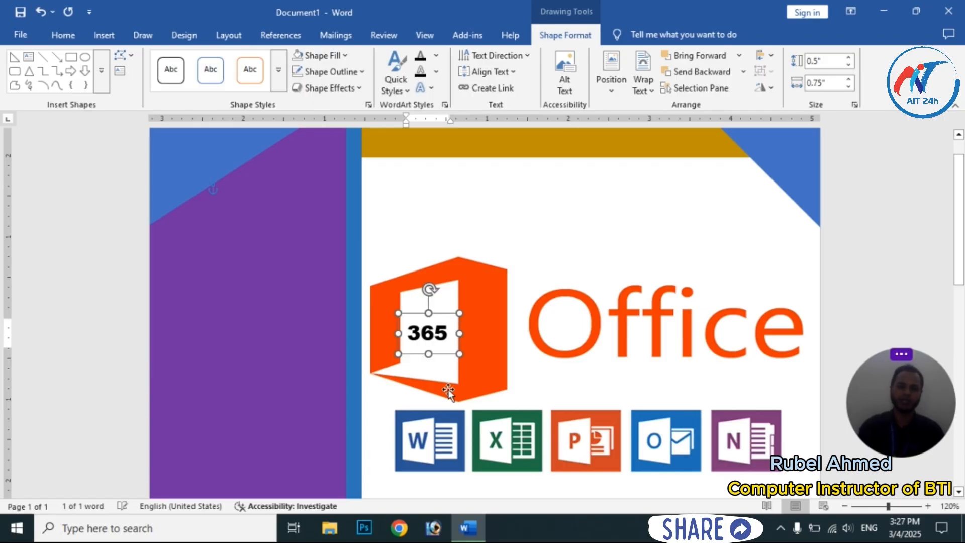
click(882, 241)
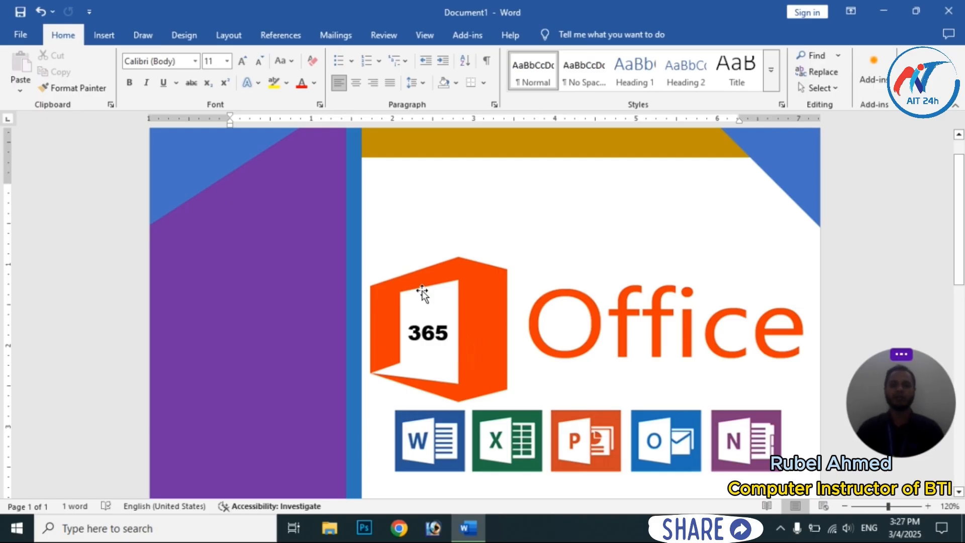
Add MS on a line above 365 and extend the text box downward to about 0.97" high
click(435, 338)
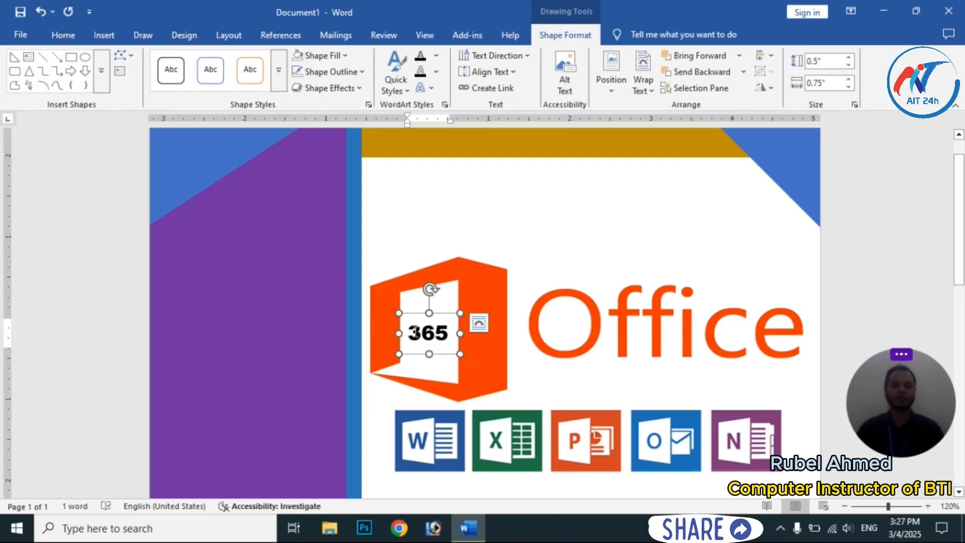
key(Delete)
key(Delete)
key(Delete)
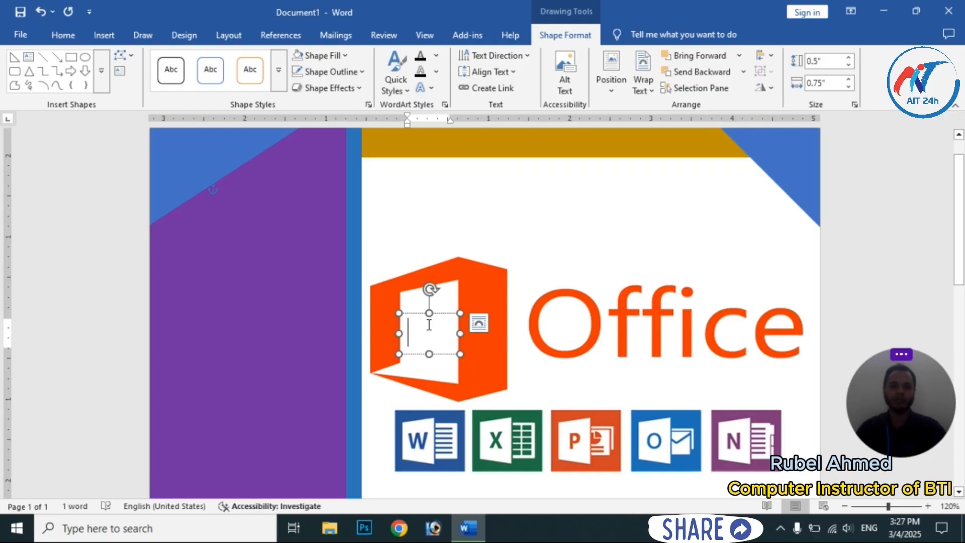
text(M)
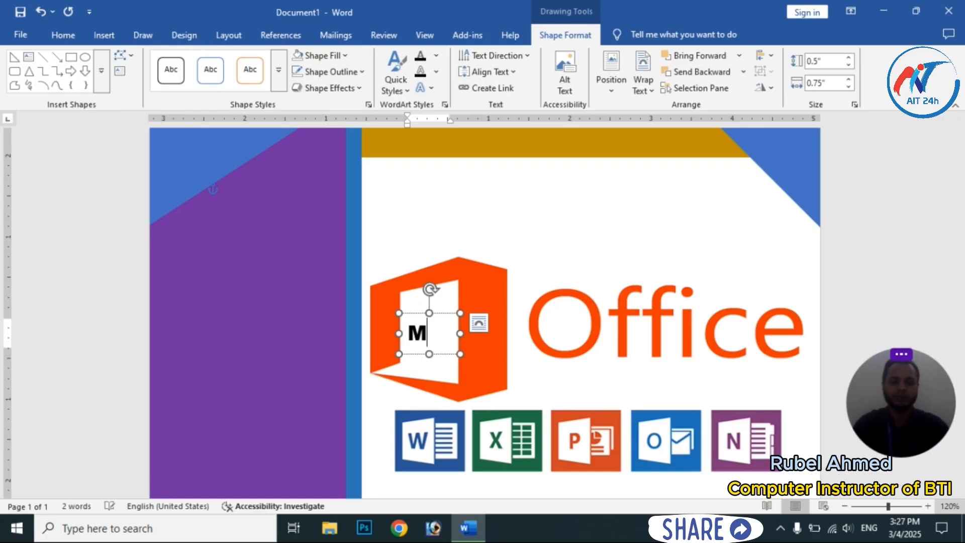
text(S)
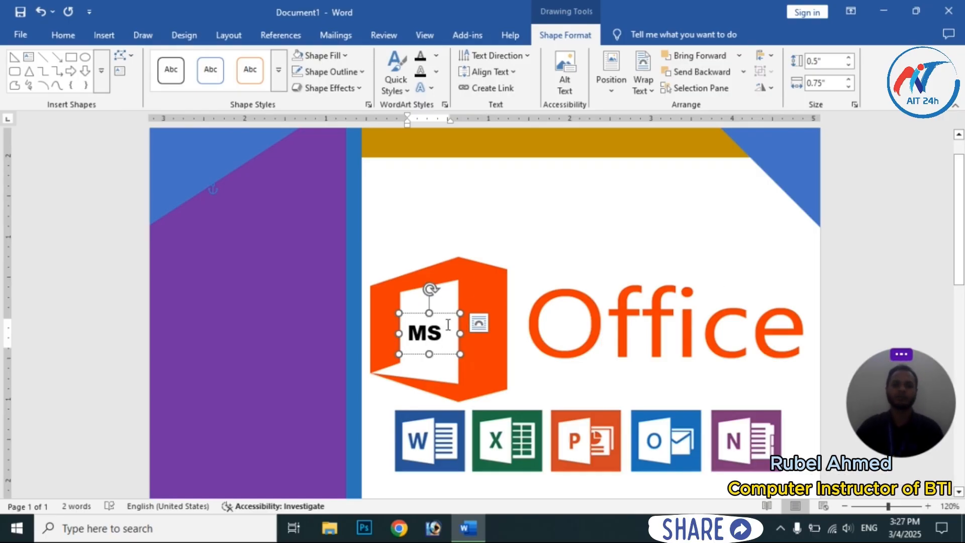
drag(429, 353, 429, 392)
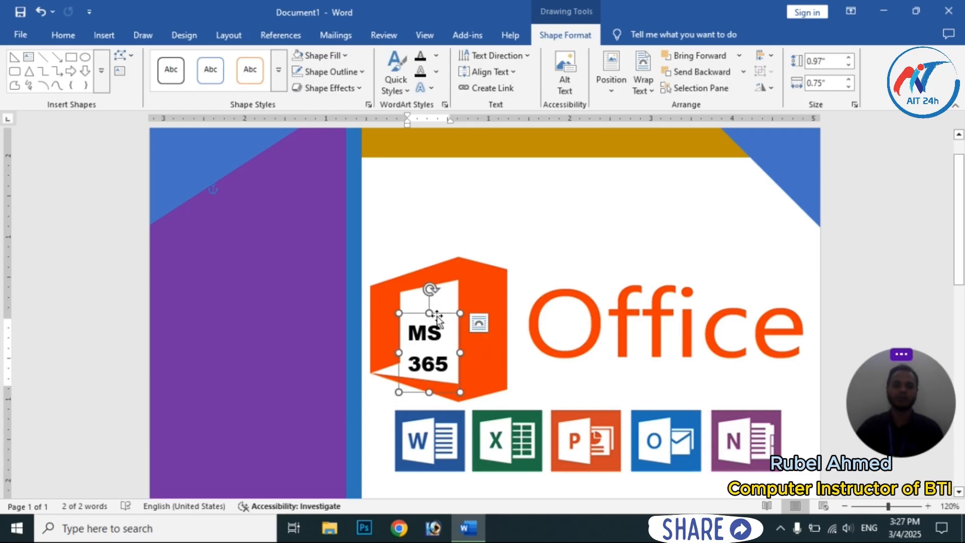
Centre the MS 365 text in its box and move the box up to fit the logo's white panel
drag(437, 313, 437, 298)
click(438, 346)
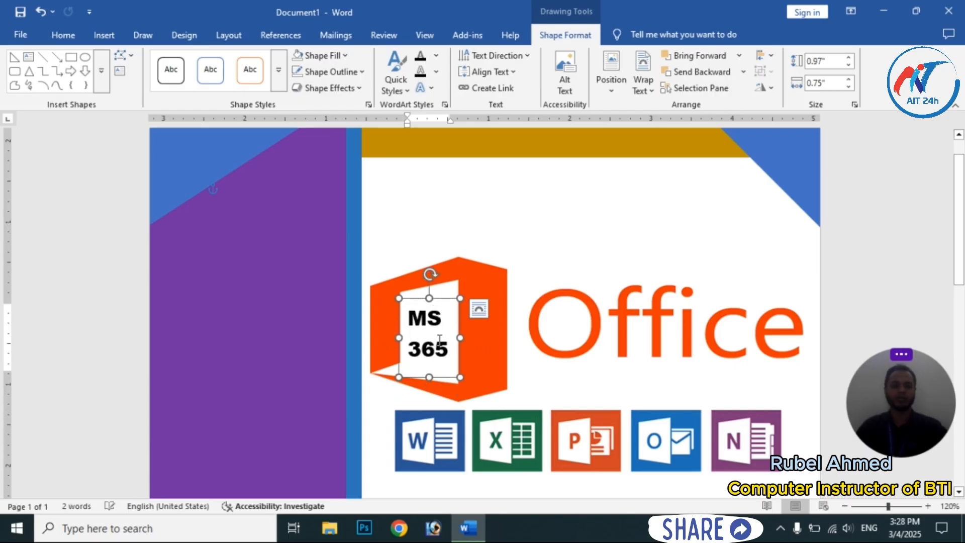
key(ctrl+a)
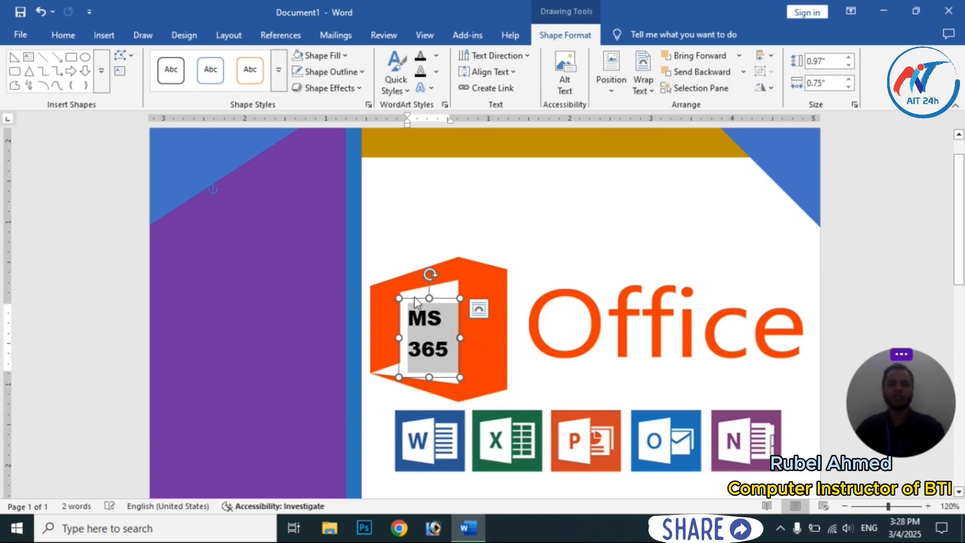
click(64, 35)
click(356, 82)
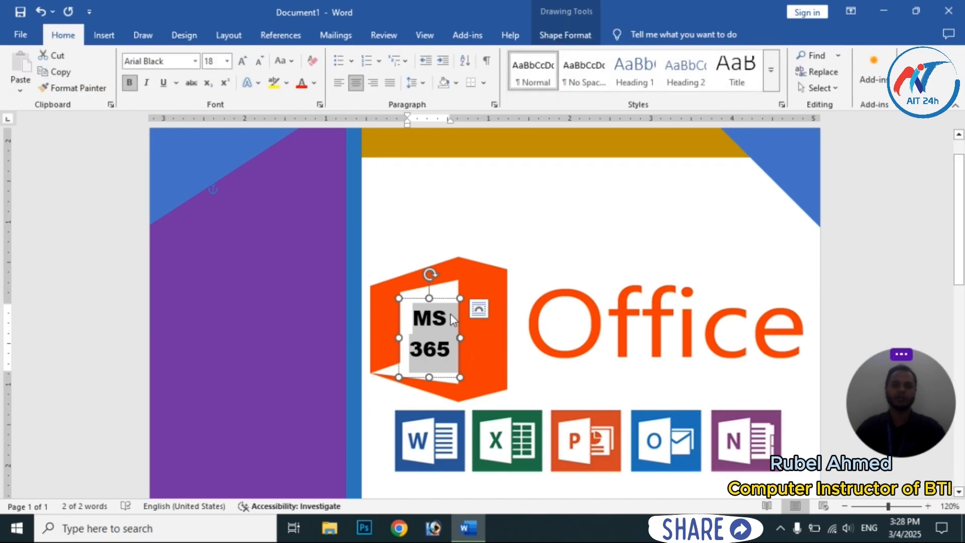
drag(442, 300, 442, 291)
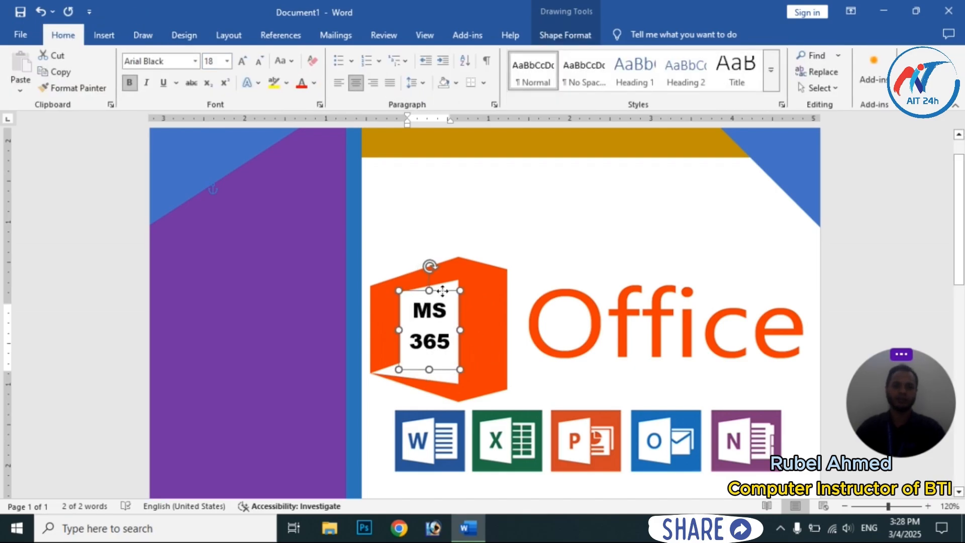